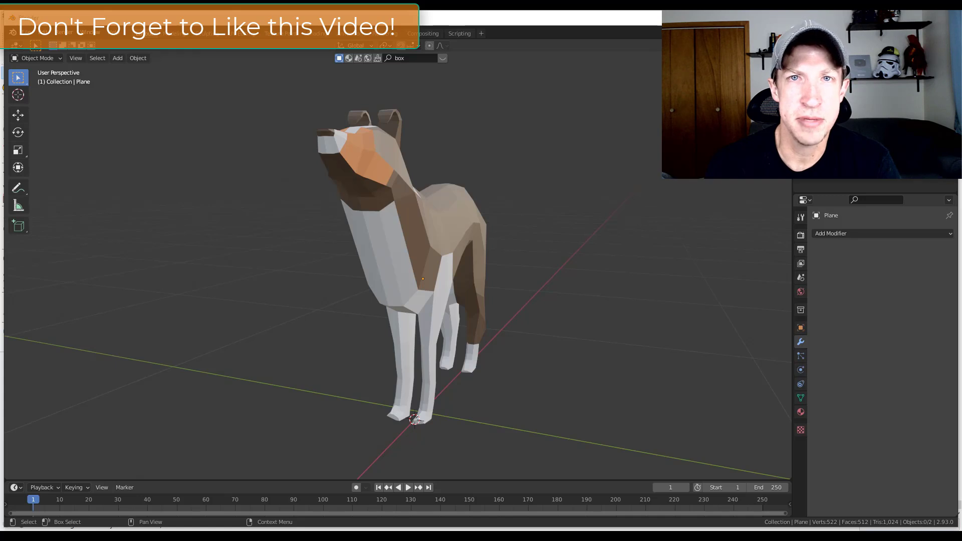
- Add a Subdivision Surface modifier to the low-poly dog mesh
{"action": "left_click", "coordinate": [462, 370]}
{"action": "middle_click_drag", "start_coordinate": [462, 371], "coordinate": [476, 344]}
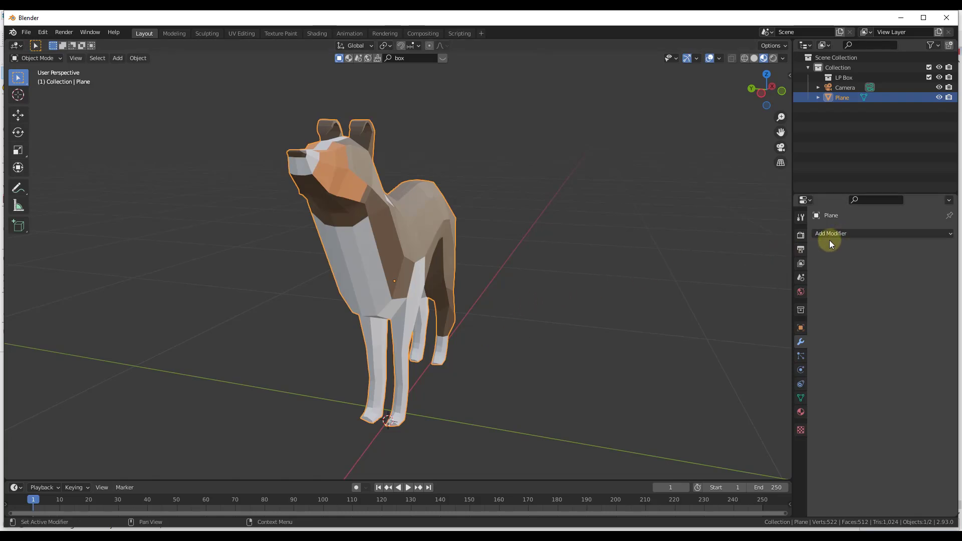
{"action": "left_click", "coordinate": [840, 232]}
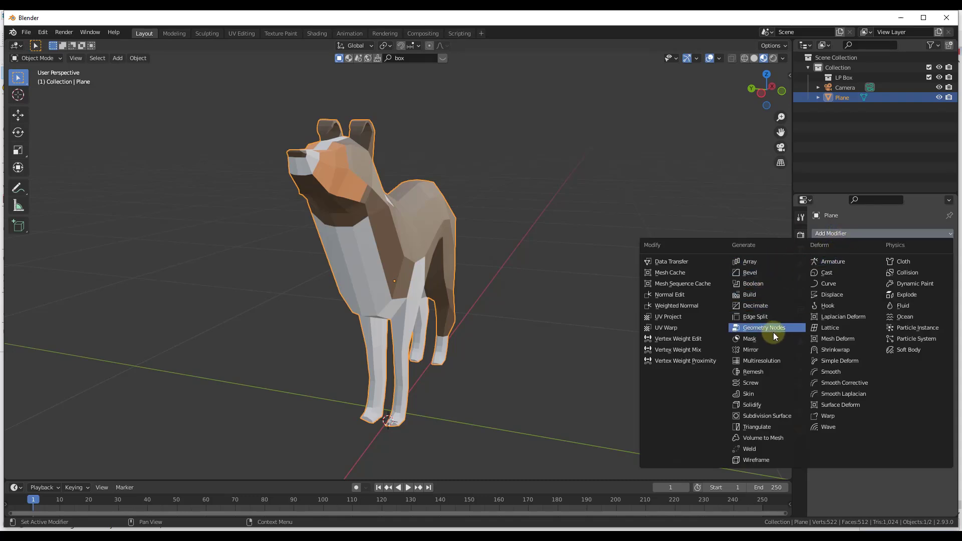
{"action": "left_click", "coordinate": [766, 415]}
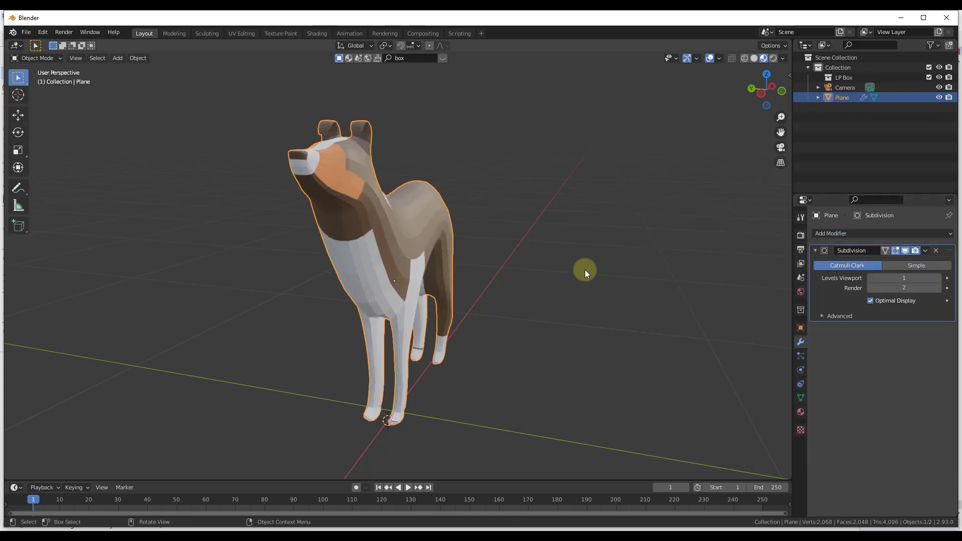
{"action": "scroll", "coordinate": [289, 217], "scroll_direction": "up", "scroll_amount": 2}
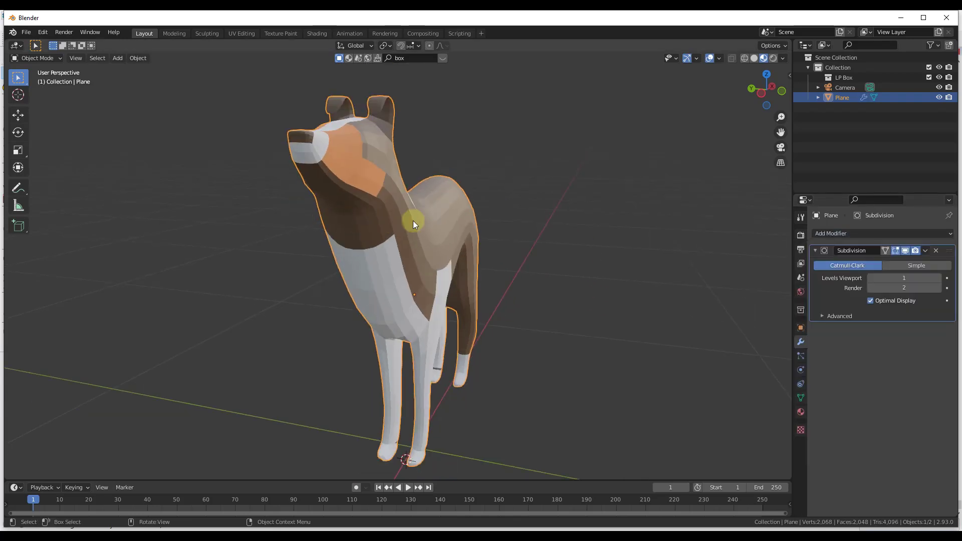
- Set the Subdivision modifier's viewport levels to 2 on the dog
{"action": "left_click", "coordinate": [939, 278]}
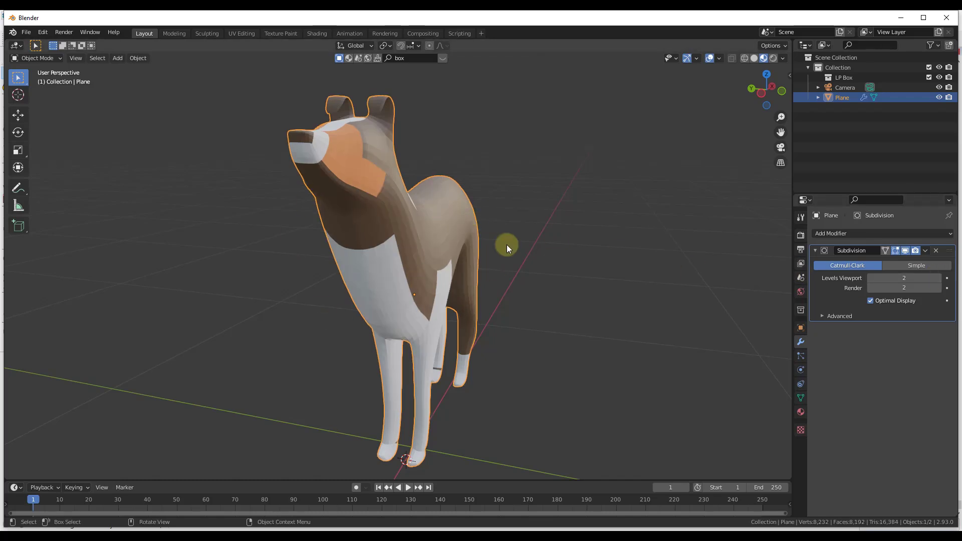
{"action": "mouse_move", "coordinate": [507, 245]}
{"action": "middle_mouse_down"}
{"action": "mouse_move", "coordinate": [320, 241]}
{"action": "mouse_move", "coordinate": [511, 252]}
{"action": "middle_mouse_up"}
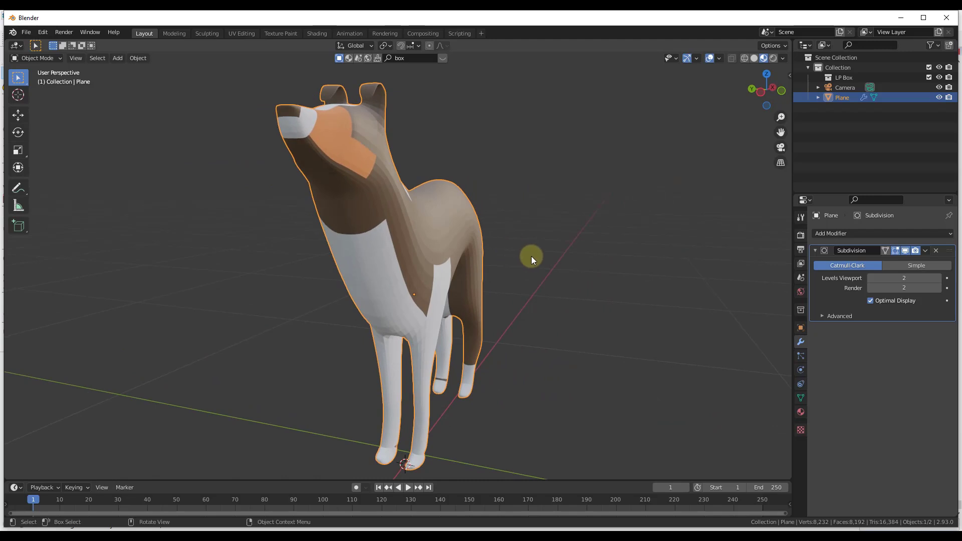
{"action": "scroll", "coordinate": [520, 260], "scroll_direction": "down", "scroll_amount": 3}
{"action": "scroll", "coordinate": [442, 230], "scroll_direction": "up", "scroll_amount": 2}
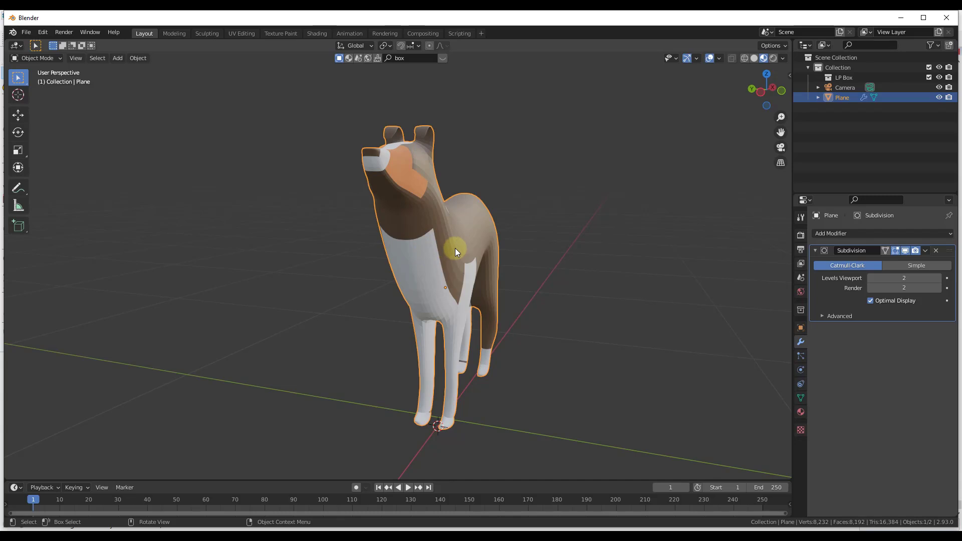
- In Edit Mode, move a single vertex above the dog's front leg along the Y axis, and return to Object Mode
{"action": "key", "text": "Tab"}
{"action": "middle_click_drag", "start_coordinate": [457, 247], "coordinate": [520, 223]}
{"action": "scroll", "coordinate": [453, 241], "scroll_direction": "up", "scroll_amount": 4}
{"action": "scroll", "coordinate": [502, 220], "scroll_direction": "up", "scroll_amount": 2}
{"action": "scroll", "coordinate": [520, 223], "scroll_direction": "up", "scroll_amount": 2}
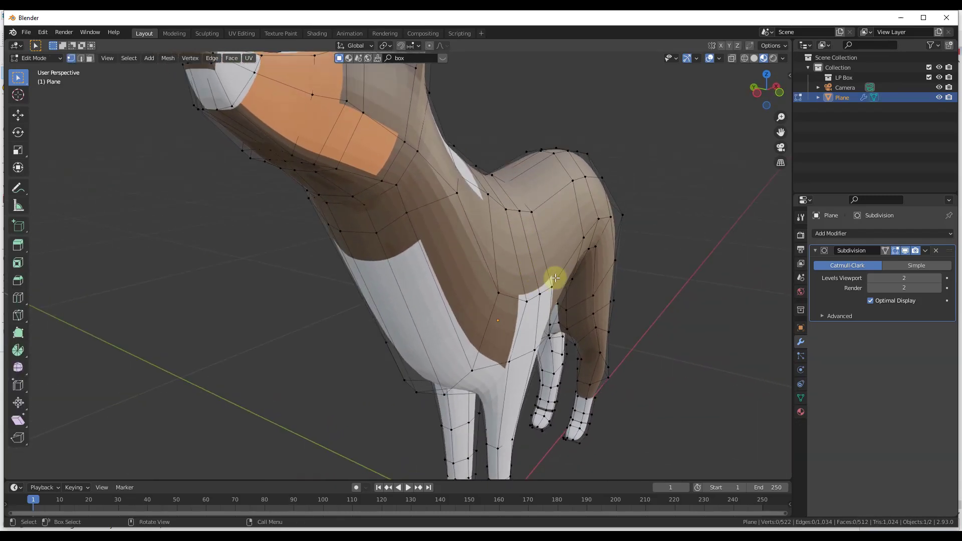
{"action": "left_click", "coordinate": [499, 293]}
{"action": "middle_click_drag", "start_coordinate": [516, 290], "coordinate": [455, 271]}
{"action": "key", "text": "g"}
{"action": "key", "text": "y"}
{"action": "left_click", "coordinate": [521, 300]}
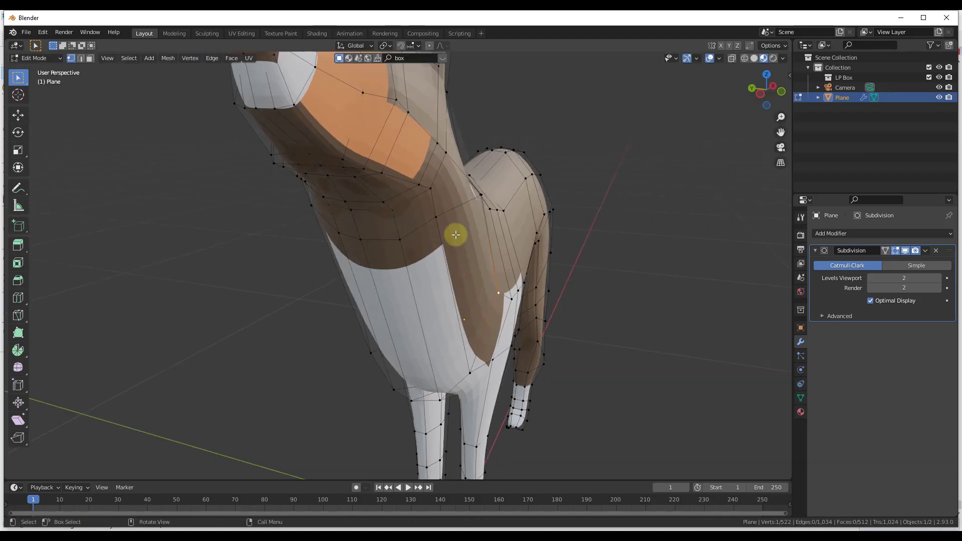
{"action": "scroll", "coordinate": [500, 273], "scroll_direction": "down", "scroll_amount": 8}
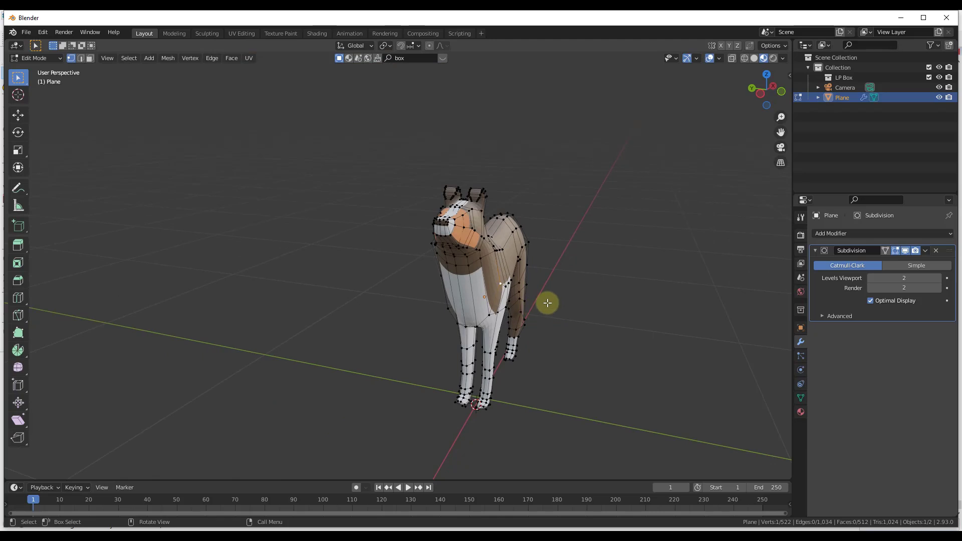
{"action": "middle_click_drag", "start_coordinate": [547, 303], "coordinate": [498, 315]}
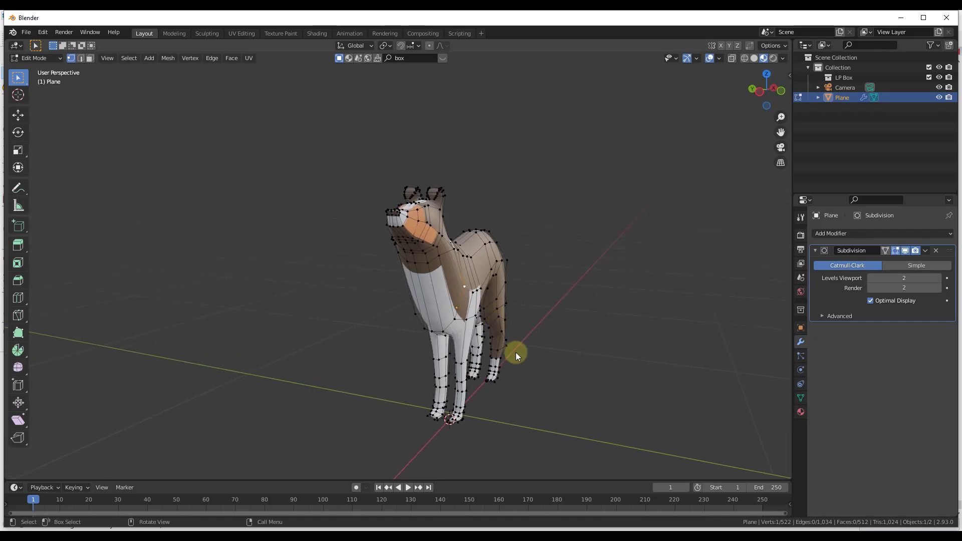
{"action": "key", "text": "Tab"}
{"action": "scroll", "coordinate": [538, 335], "scroll_direction": "up", "scroll_amount": 2}
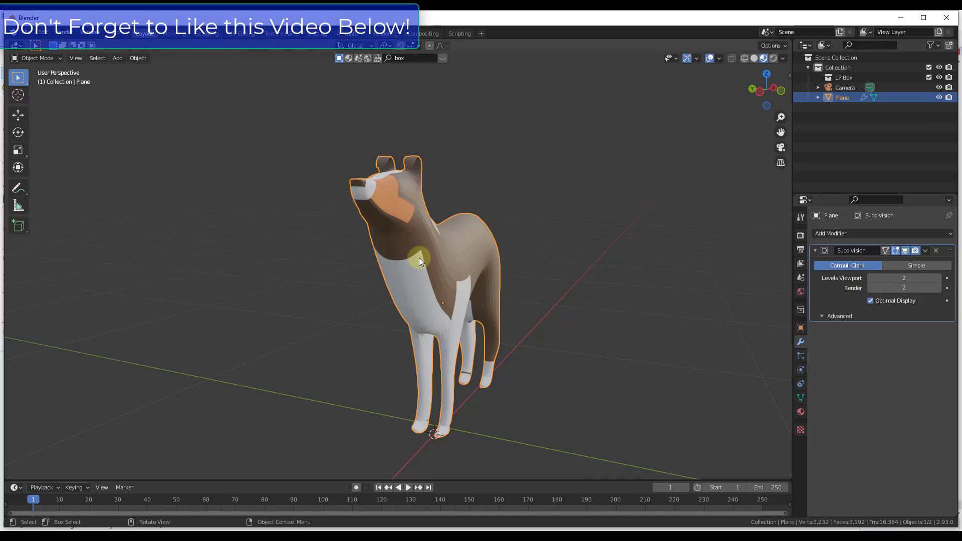
{"action": "key", "text": "Tab"}
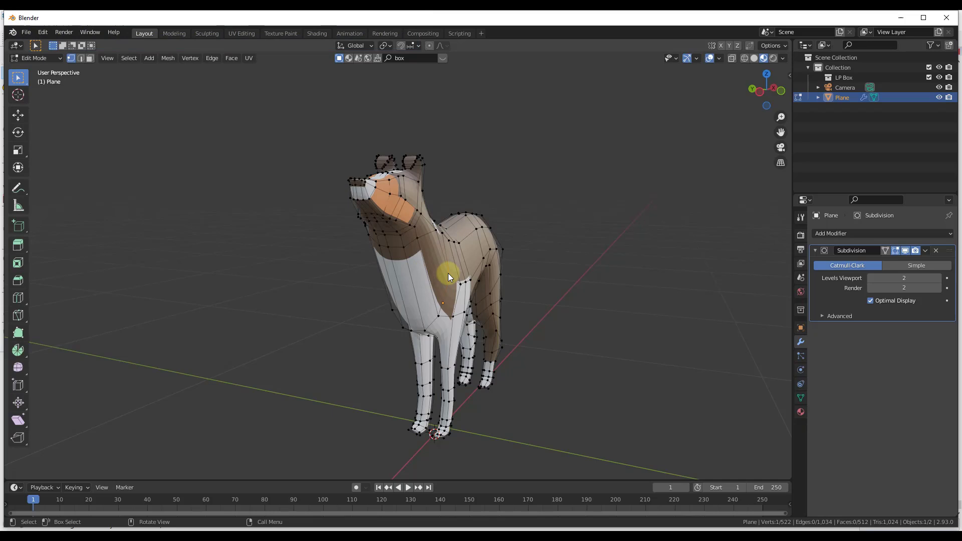
{"action": "key", "text": "Tab"}
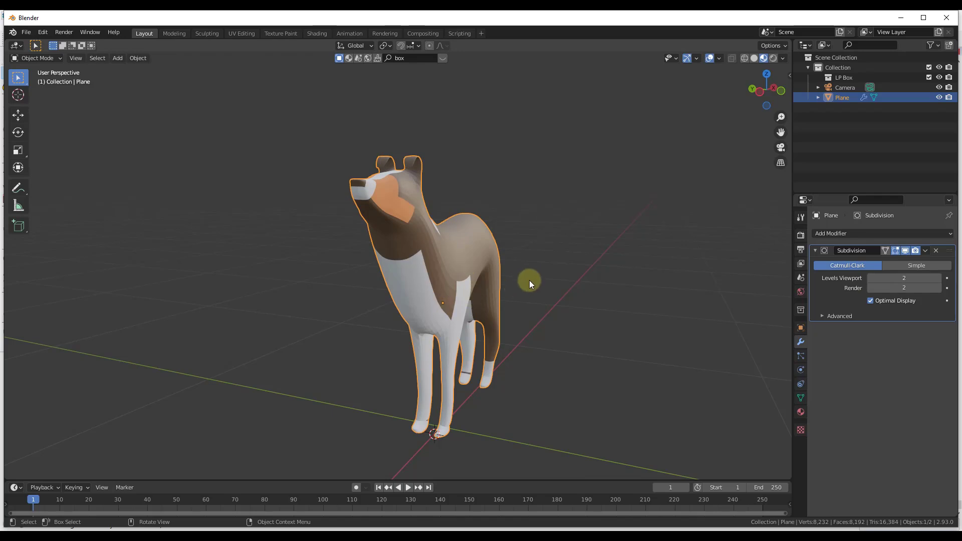
- Use face selection in Edit Mode to pick individual base-mesh faces on the dog's neck and side, and return to Object Mode
{"action": "middle_click_drag", "start_coordinate": [543, 266], "coordinate": [357, 263]}
{"action": "scroll", "coordinate": [360, 234], "scroll_direction": "up", "scroll_amount": 5}
{"action": "scroll", "coordinate": [360, 234], "scroll_direction": "up", "scroll_amount": 2}
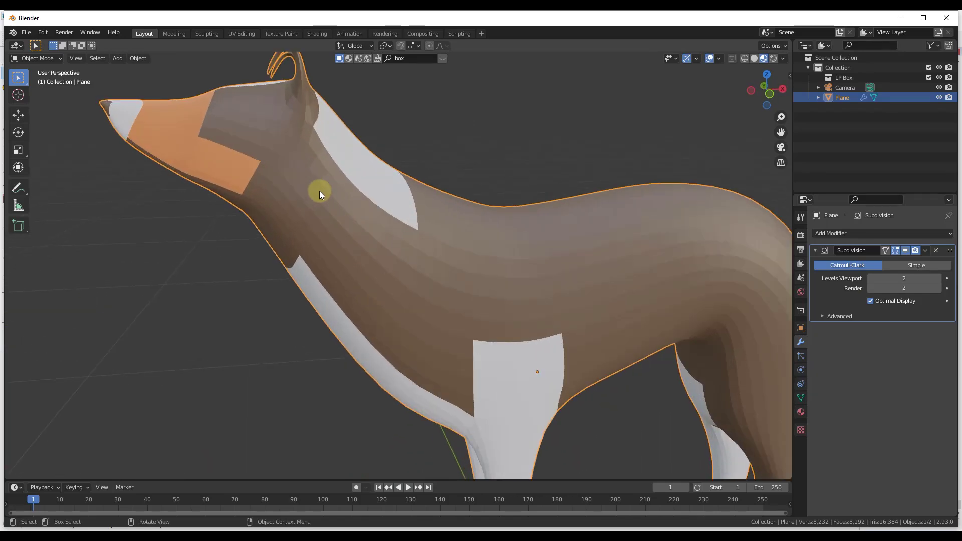
{"action": "scroll", "coordinate": [334, 214], "scroll_direction": "up", "scroll_amount": 1}
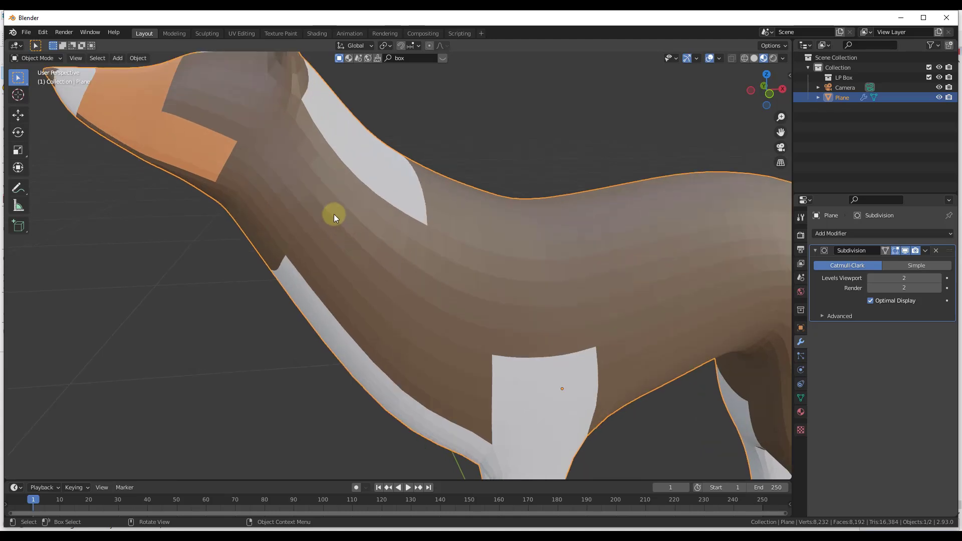
{"action": "key", "text": "Tab"}
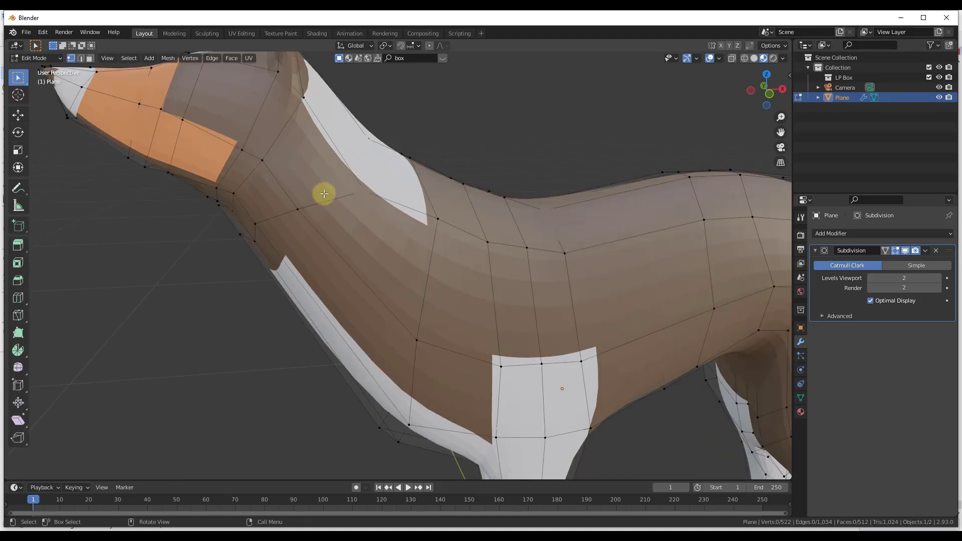
{"action": "key", "text": "3"}
{"action": "left_click", "coordinate": [323, 185]}
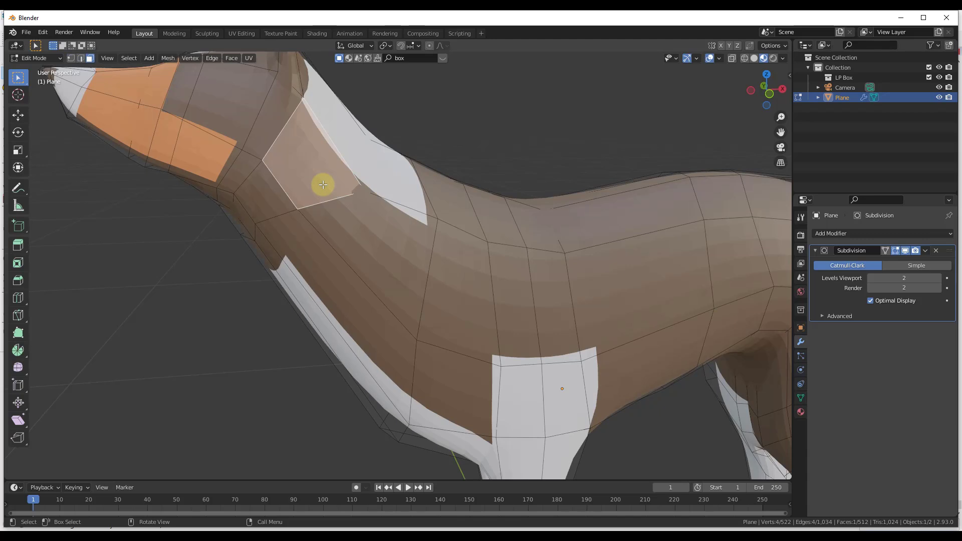
{"action": "left_click", "coordinate": [351, 223]}
{"action": "left_click", "coordinate": [456, 264]}
{"action": "left_click", "coordinate": [322, 172]}
{"action": "scroll", "coordinate": [492, 338], "scroll_direction": "down", "scroll_amount": 2}
{"action": "scroll", "coordinate": [492, 338], "scroll_direction": "down", "scroll_amount": 5}
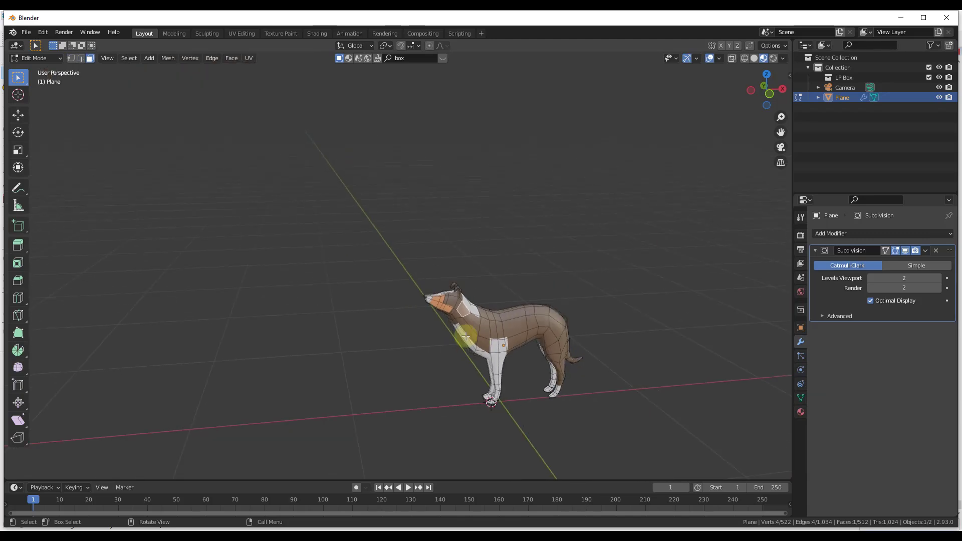
{"action": "key", "text": "Tab"}
{"action": "middle_click_drag", "start_coordinate": [457, 333], "coordinate": [451, 321]}
{"action": "scroll", "coordinate": [442, 314], "scroll_direction": "up", "scroll_amount": 5}
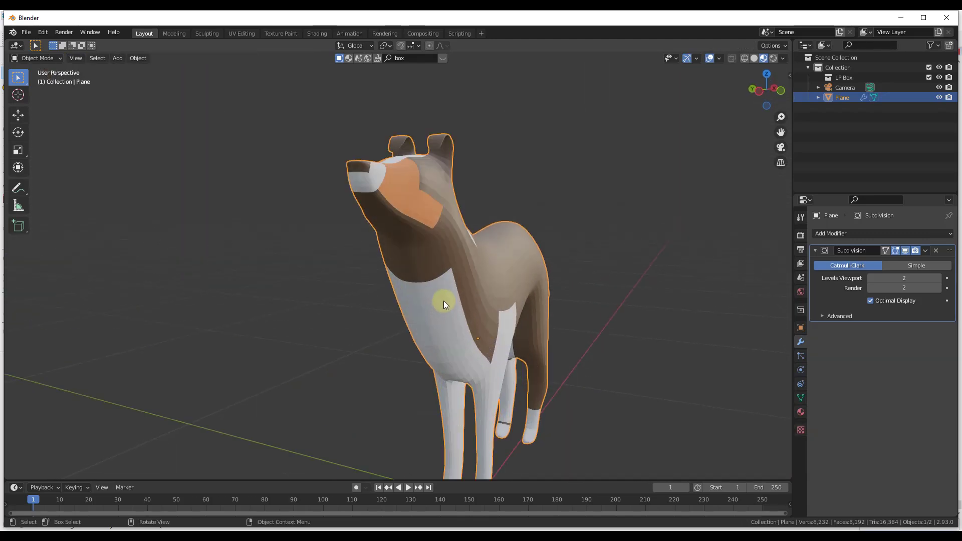
- Duplicate the dog and place the copy about 1.36 m away in the negative Y direction
{"action": "scroll", "coordinate": [497, 336], "scroll_direction": "down", "scroll_amount": 6}
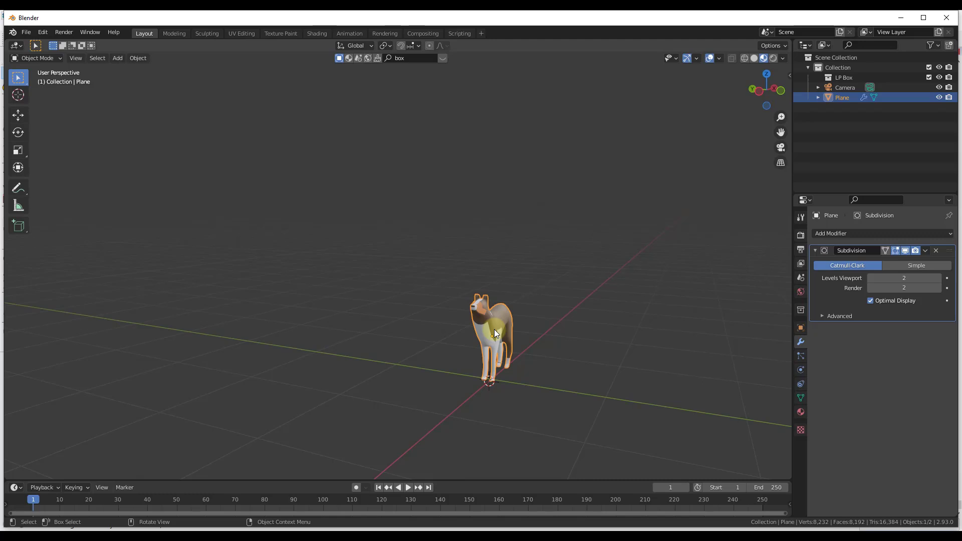
{"action": "key", "text": "shift+d"}
{"action": "key", "text": "y"}
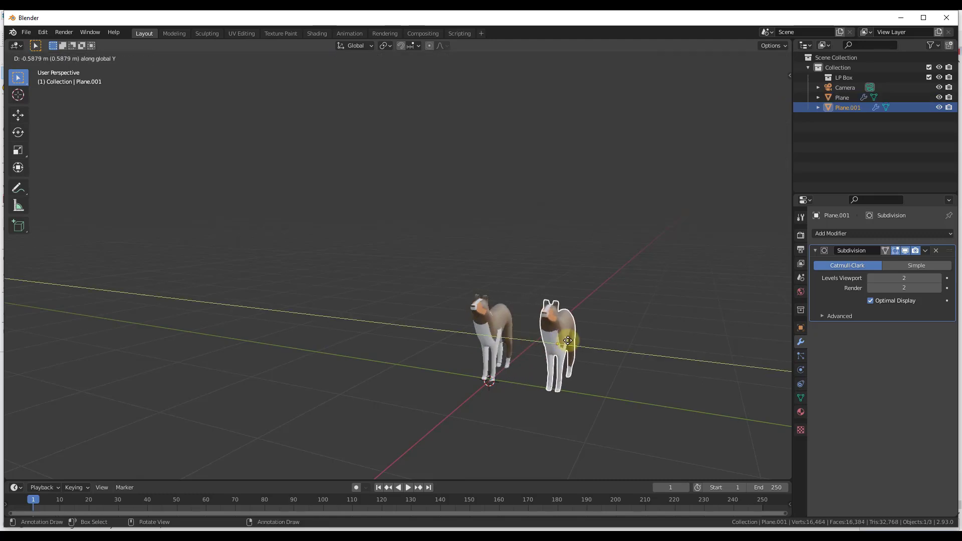
{"action": "left_click", "coordinate": [689, 349]}
{"action": "middle_click_drag", "start_coordinate": [690, 350], "coordinate": [602, 333]}
{"action": "scroll", "coordinate": [678, 351], "scroll_direction": "up", "scroll_amount": 3}
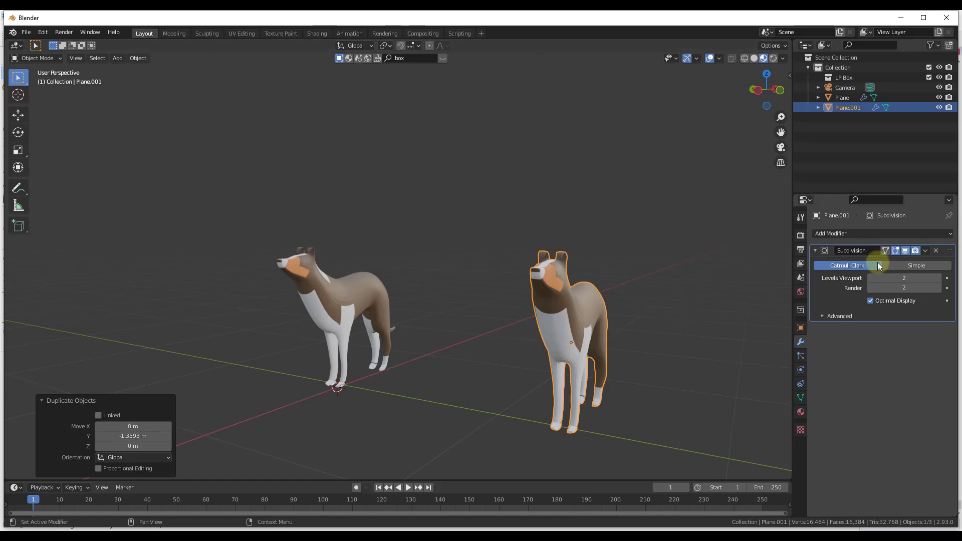
- Apply the Subdivision modifier on the duplicated dog
{"action": "left_click", "coordinate": [925, 251]}
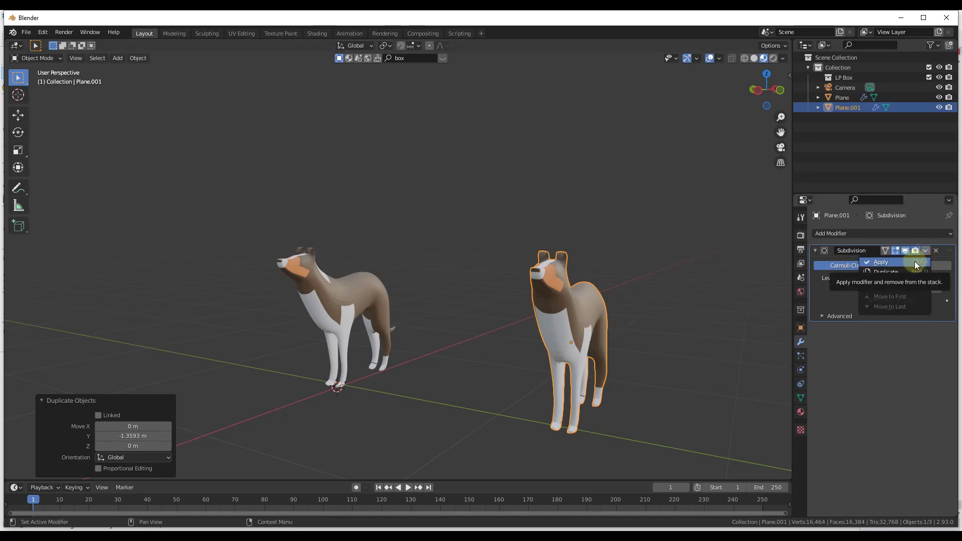
{"action": "left_click", "coordinate": [915, 264]}
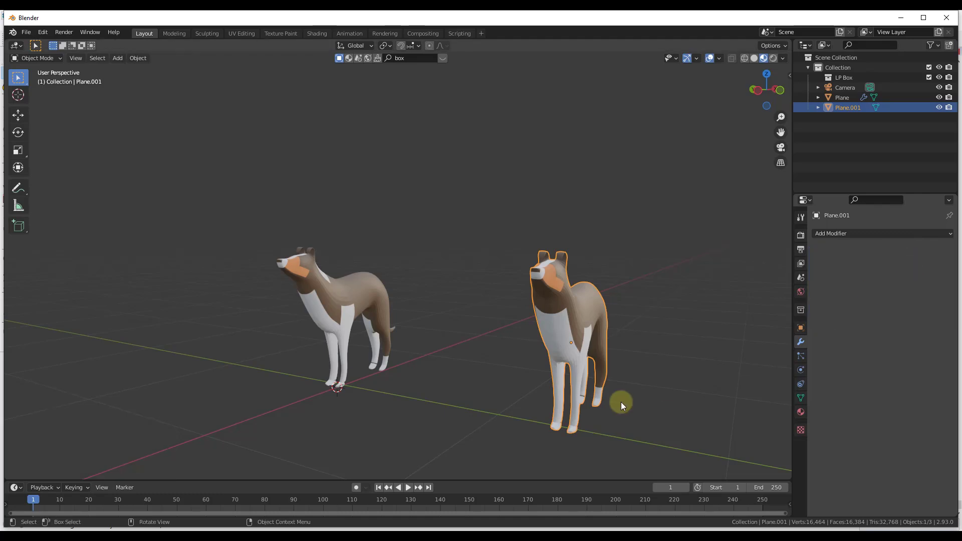
{"action": "middle_click_drag", "start_coordinate": [621, 402], "coordinate": [614, 351]}
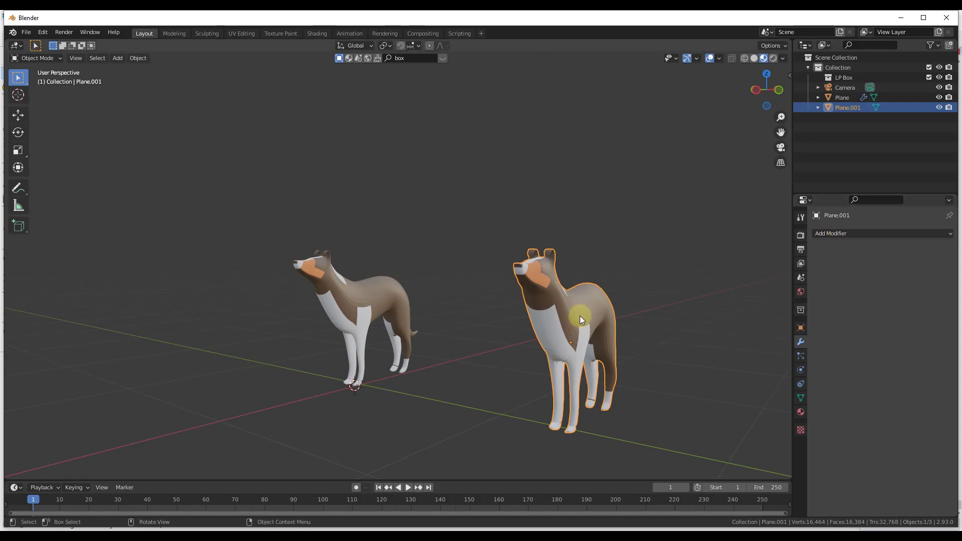
- Inspect the duplicated dog's dense mesh in Edit Mode by selecting a single face near its shoulder, and return to Object Mode
{"action": "scroll", "coordinate": [580, 316], "scroll_direction": "up", "scroll_amount": 3}
{"action": "middle_click_drag", "start_coordinate": [580, 327], "coordinate": [570, 328]}
{"action": "key", "text": "Tab"}
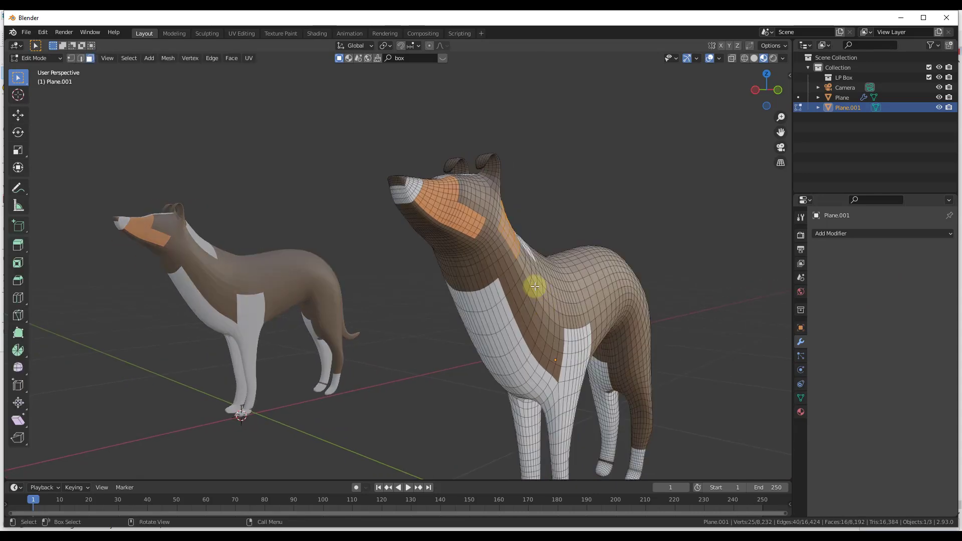
{"action": "scroll", "coordinate": [534, 281], "scroll_direction": "up", "scroll_amount": 3}
{"action": "left_click", "coordinate": [510, 257]}
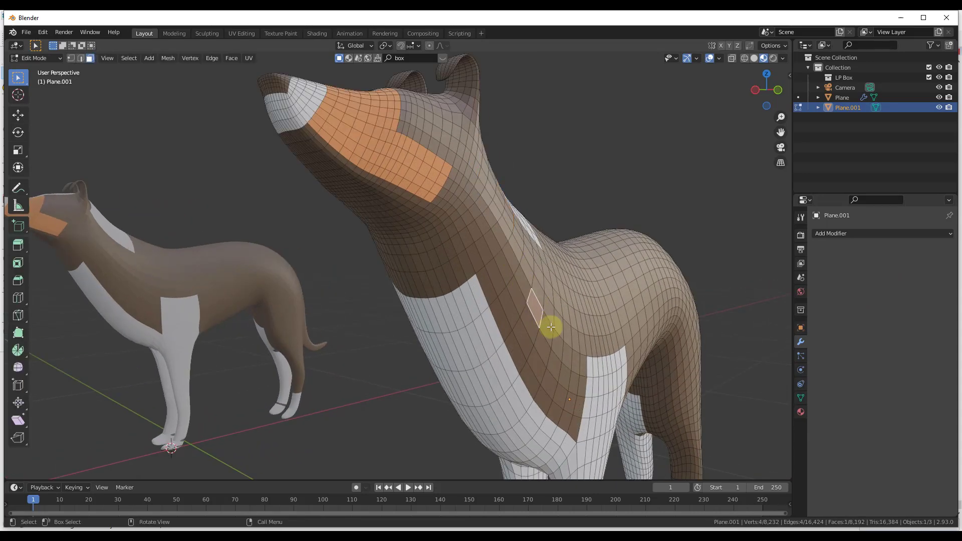
{"action": "key", "text": "Tab"}
{"action": "scroll", "coordinate": [325, 326], "scroll_direction": "down", "scroll_amount": 5}
- Select the original dog and examine its base mesh in Edit Mode for comparison, returning to Object Mode
{"action": "left_click", "coordinate": [295, 291]}
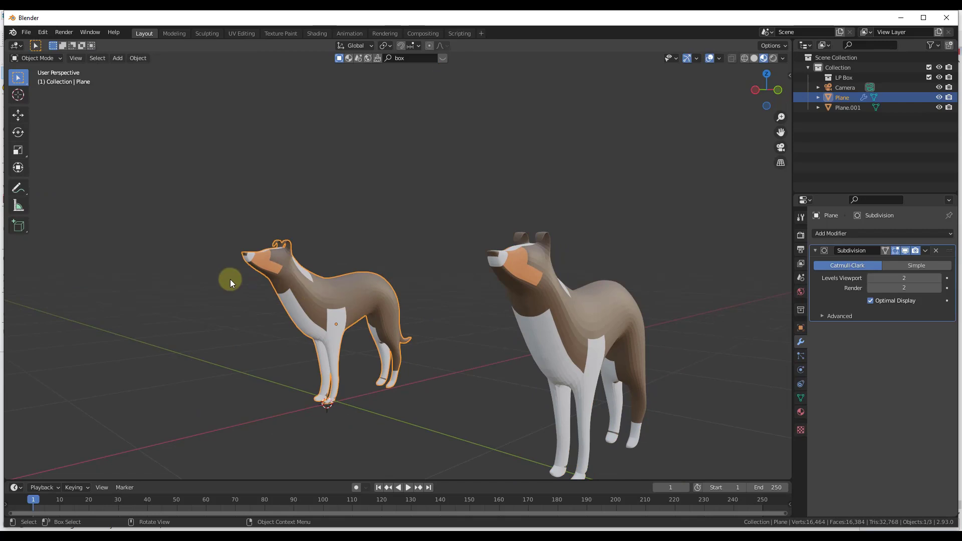
{"action": "middle_click_drag", "start_coordinate": [230, 279], "coordinate": [331, 307]}
{"action": "scroll", "coordinate": [345, 306], "scroll_direction": "up", "scroll_amount": 3}
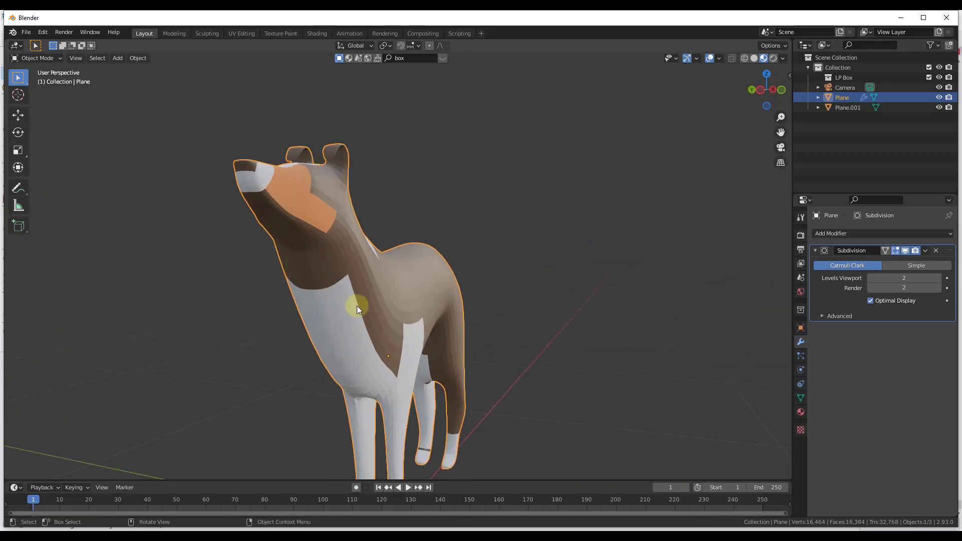
{"action": "key", "text": "Tab"}
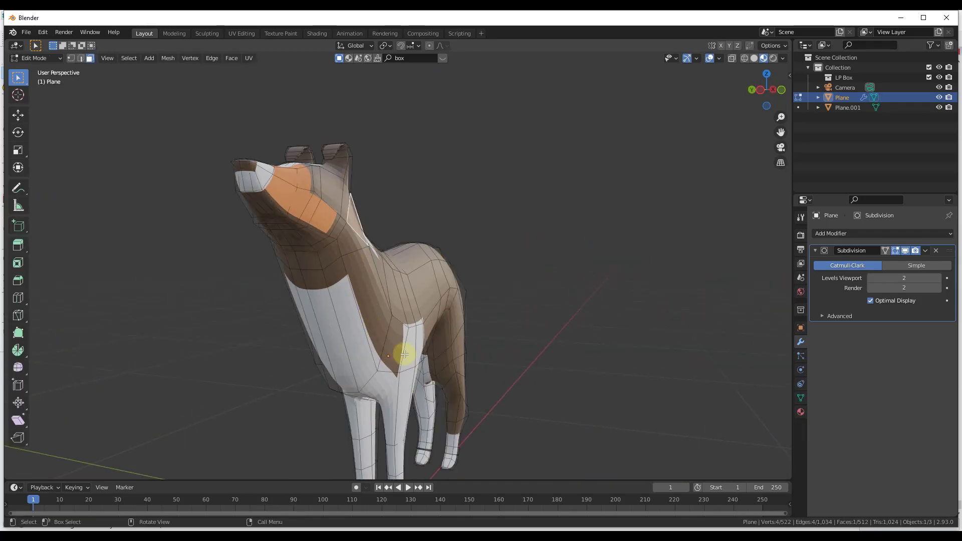
{"action": "scroll", "coordinate": [346, 296], "scroll_direction": "down", "scroll_amount": 6}
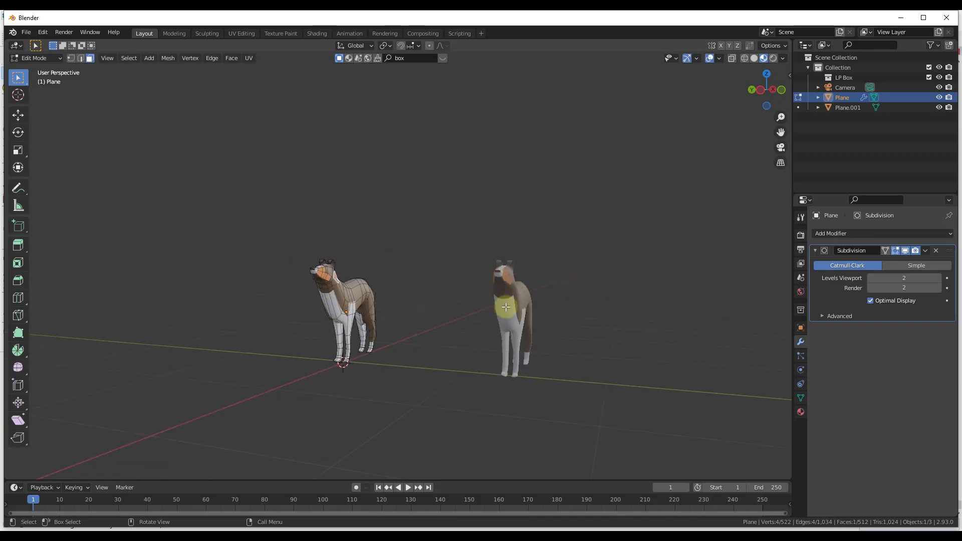
{"action": "key", "text": "Tab"}
- Extrude a single face near the duplicated dog's shoulder slightly inward and view the dent in Object Mode
{"action": "left_click", "coordinate": [521, 299]}
{"action": "middle_click_drag", "start_coordinate": [534, 307], "coordinate": [494, 302]}
{"action": "scroll", "coordinate": [494, 303], "scroll_direction": "up", "scroll_amount": 2}
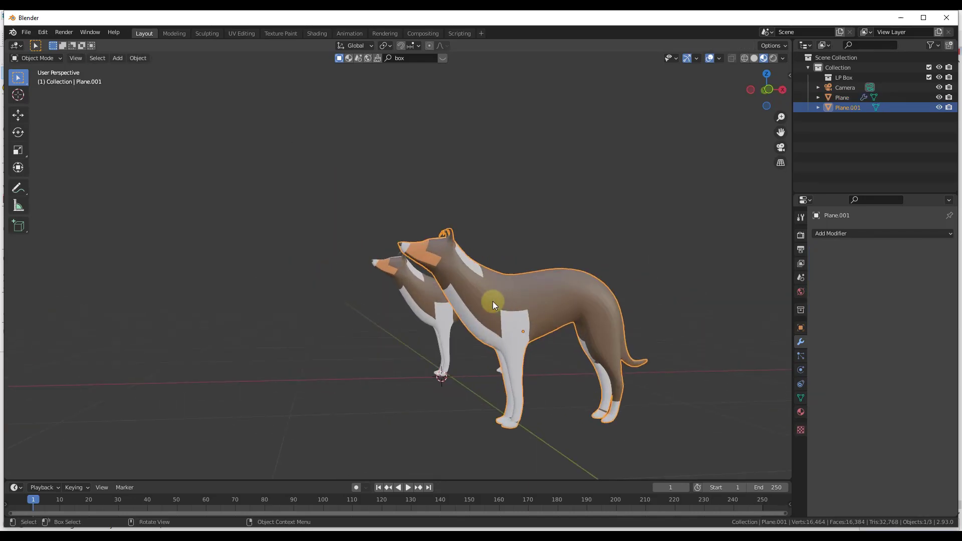
{"action": "key", "text": "Tab"}
{"action": "scroll", "coordinate": [491, 300], "scroll_direction": "up", "scroll_amount": 6}
{"action": "left_click", "coordinate": [474, 297]}
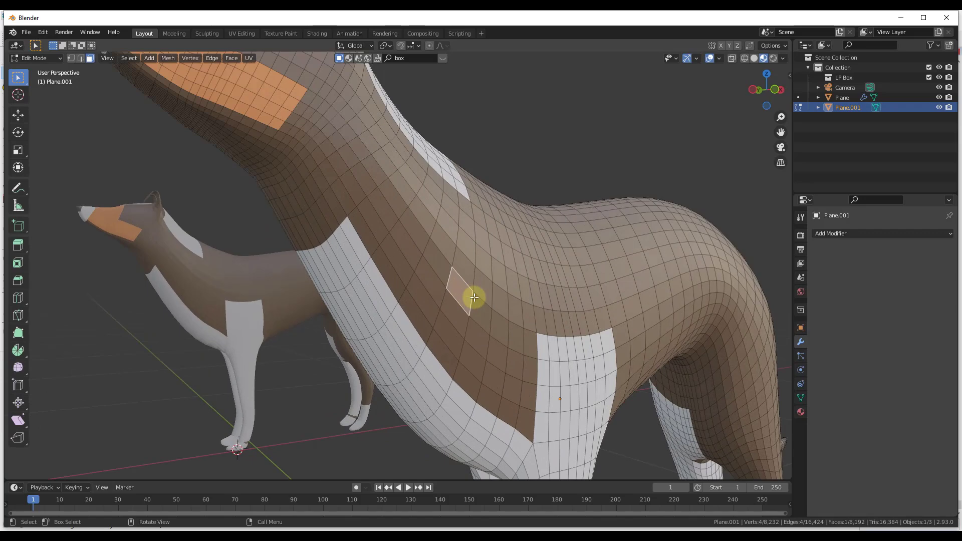
{"action": "middle_click_drag", "start_coordinate": [474, 297], "coordinate": [515, 304]}
{"action": "key", "text": "e"}
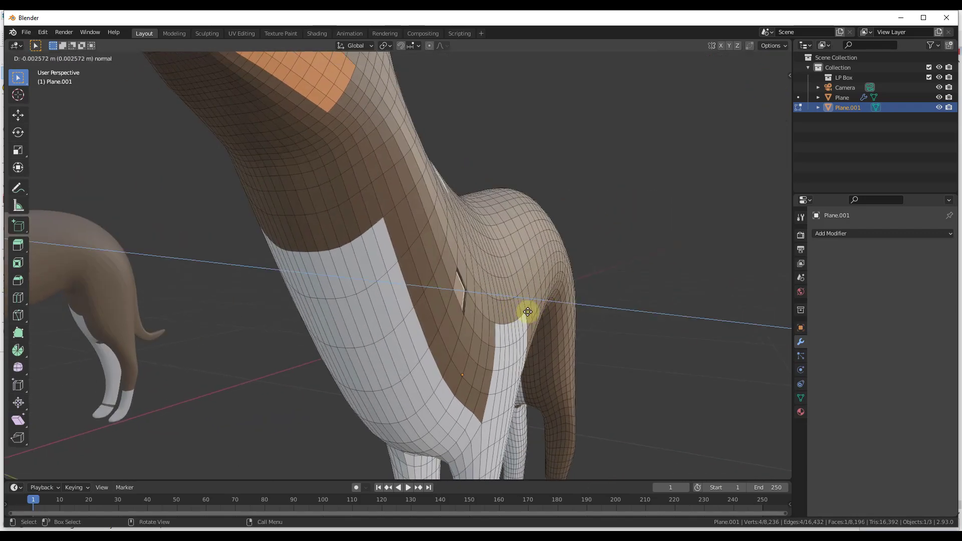
{"action": "left_click", "coordinate": [511, 308]}
{"action": "middle_click_drag", "start_coordinate": [511, 307], "coordinate": [434, 275]}
{"action": "key", "text": "Tab"}
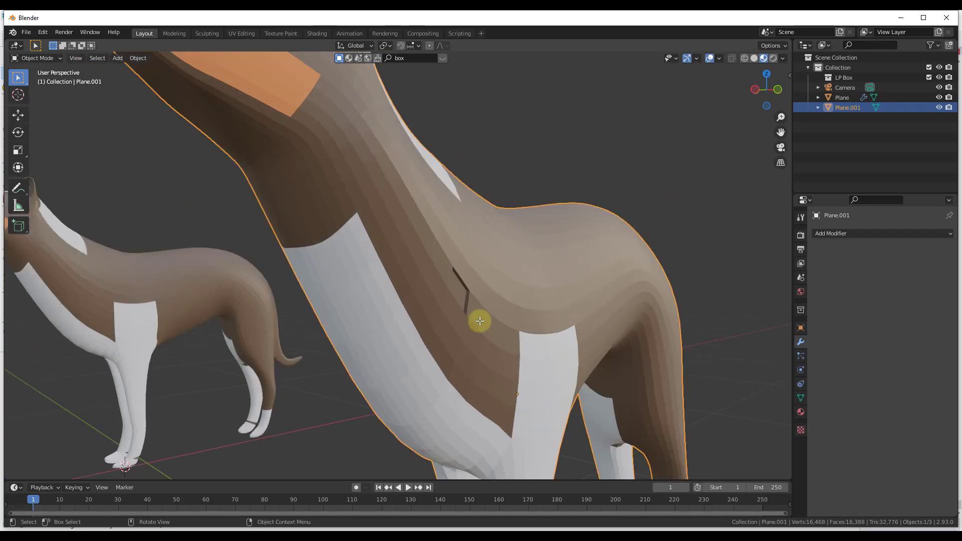
- Undo the face extrusion on the duplicated dog and return to Object Mode with both dogs in view
{"action": "key", "text": "Tab"}
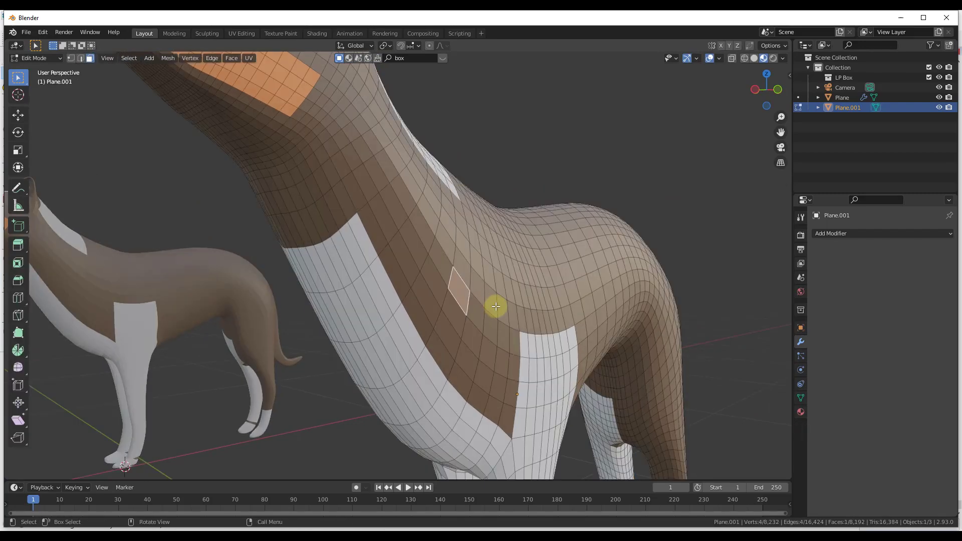
{"action": "scroll", "coordinate": [627, 256], "scroll_direction": "down", "scroll_amount": 8}
{"action": "middle_click_drag", "start_coordinate": [537, 287], "coordinate": [591, 296]}
{"action": "key", "text": "Tab"}
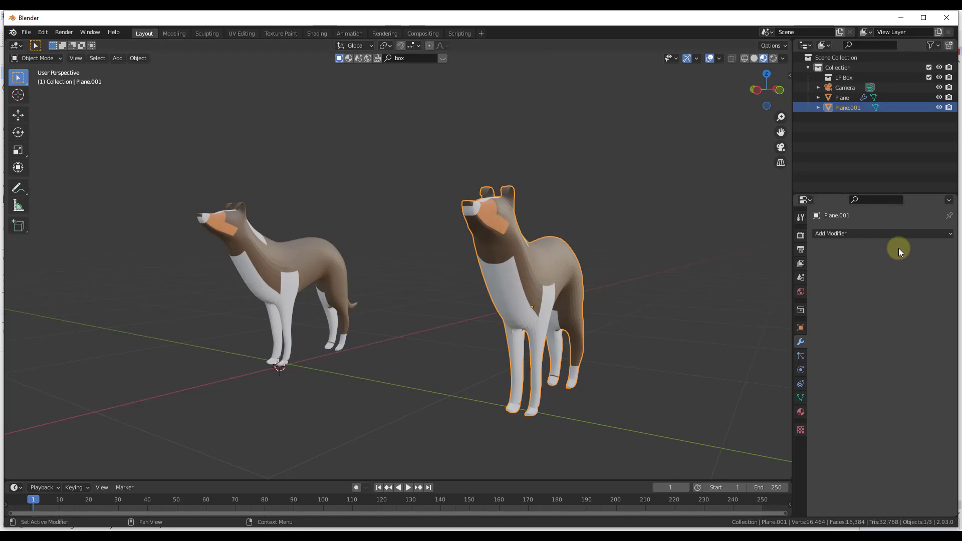
{"action": "middle_click_drag", "start_coordinate": [307, 406], "coordinate": [441, 338]}
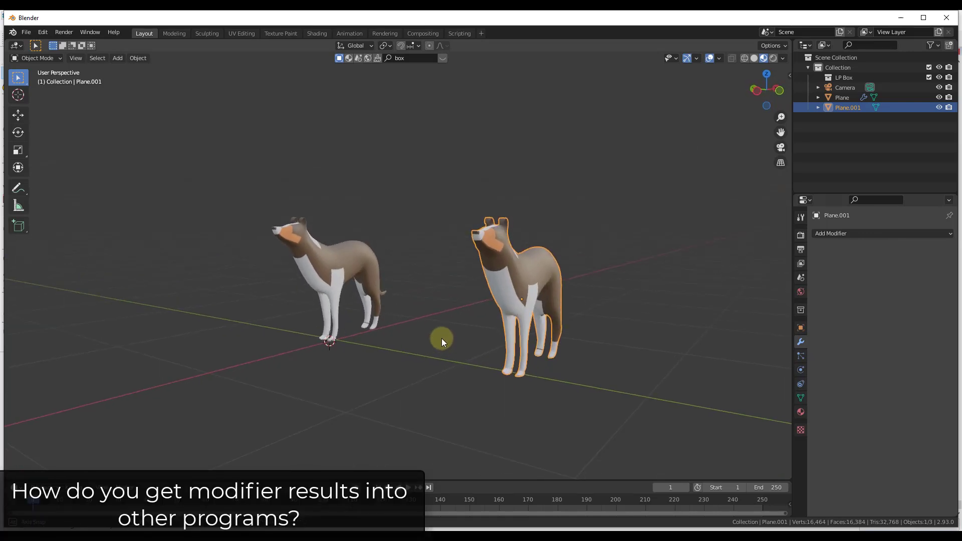
- Move the original dog about 0.66 m in the negative Y direction, closer to the duplicate
{"action": "left_click", "coordinate": [344, 276]}
{"action": "key", "text": "g"}
{"action": "key", "text": "y"}
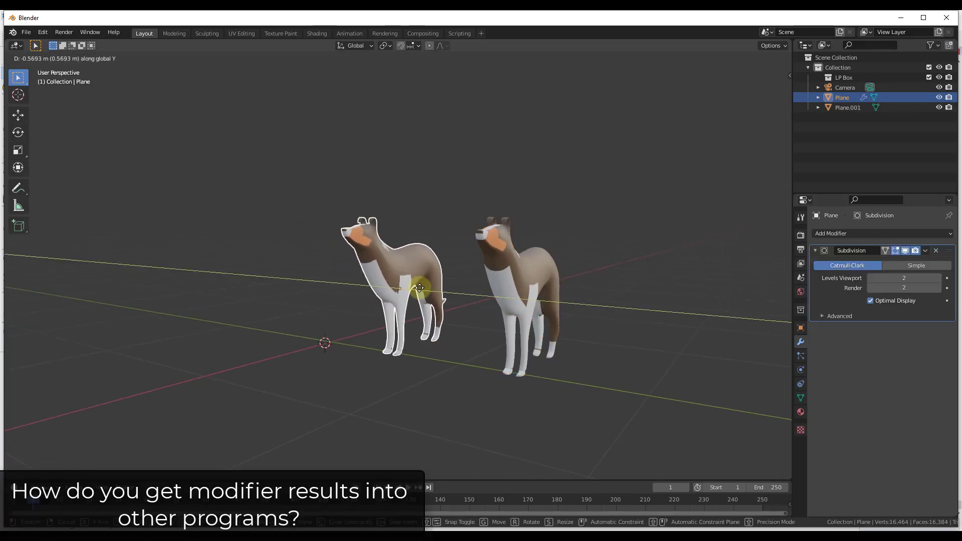
{"action": "left_click", "coordinate": [451, 299]}
{"action": "scroll", "coordinate": [501, 303], "scroll_direction": "up", "scroll_amount": 3}
{"action": "middle_click_drag", "start_coordinate": [572, 307], "coordinate": [585, 302]}
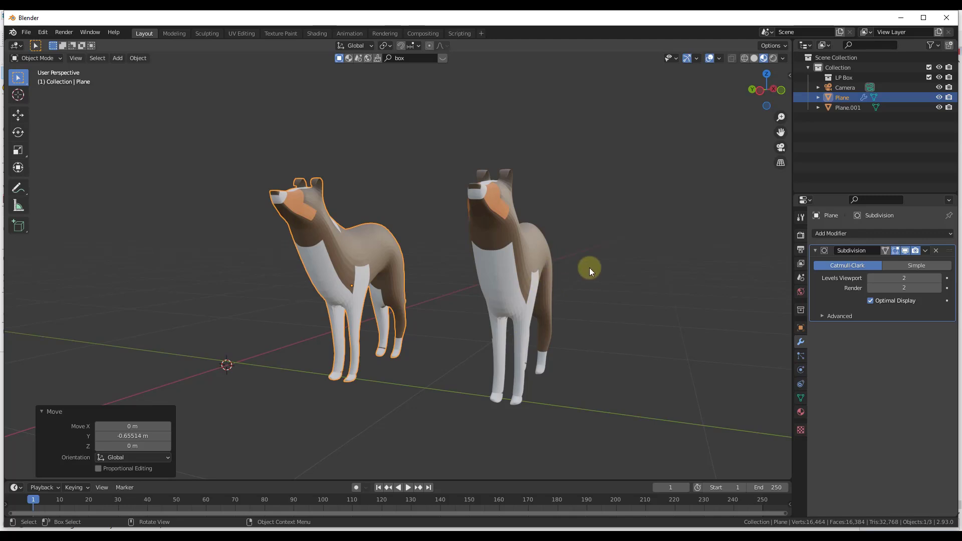
- Save the scene as Bonnie.blend in the 30 Applying Modifiers folder
{"action": "middle_click_drag", "start_coordinate": [590, 268], "coordinate": [585, 266]}
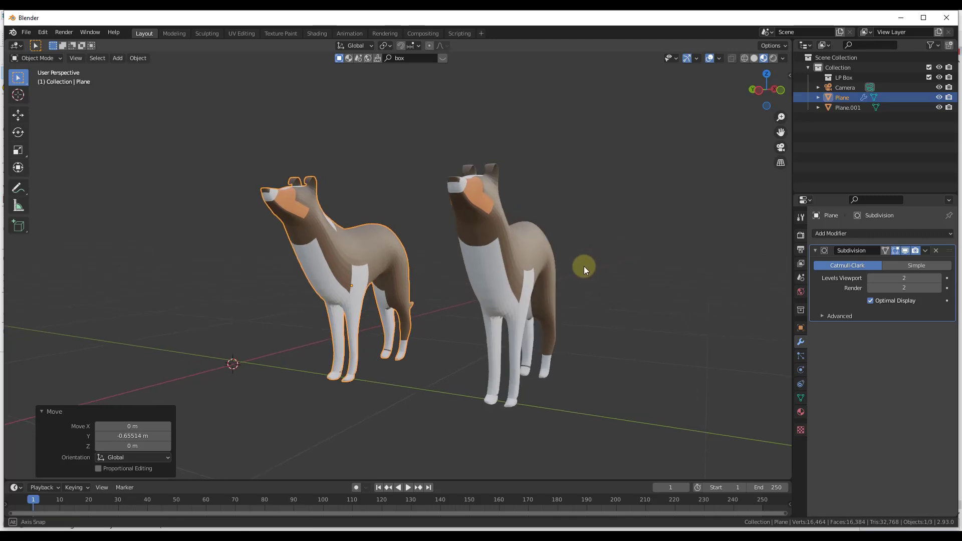
{"action": "left_click", "coordinate": [25, 33]}
{"action": "left_click", "coordinate": [45, 108]}
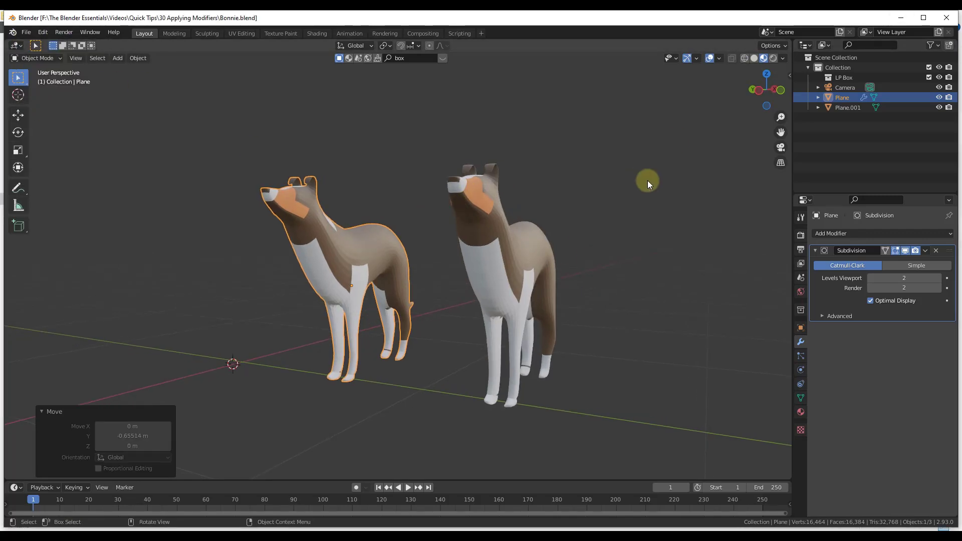
- Export the scene as the Wavefront file Bonnie.obj with Apply Modifiers turned off
{"action": "left_click", "coordinate": [25, 32]}
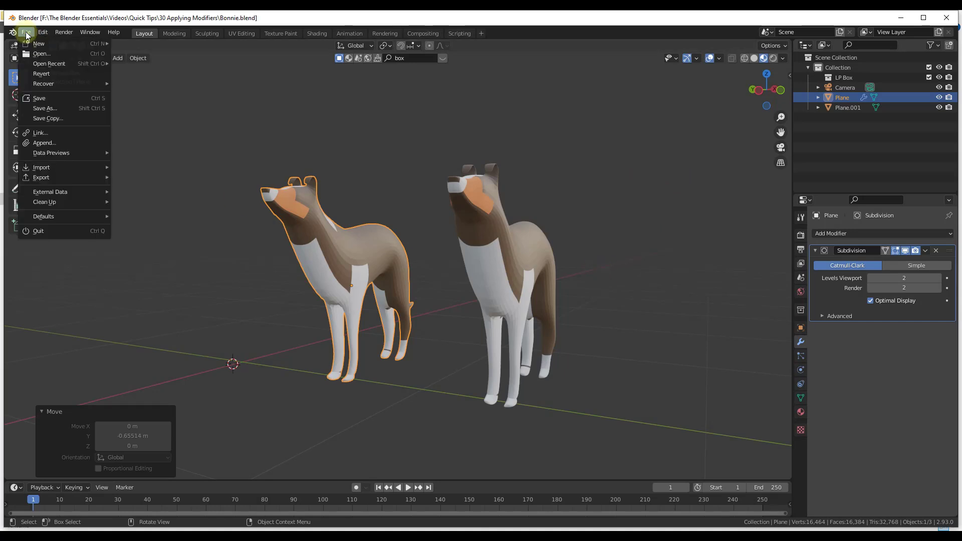
{"action": "mouse_move", "coordinate": [64, 178]}
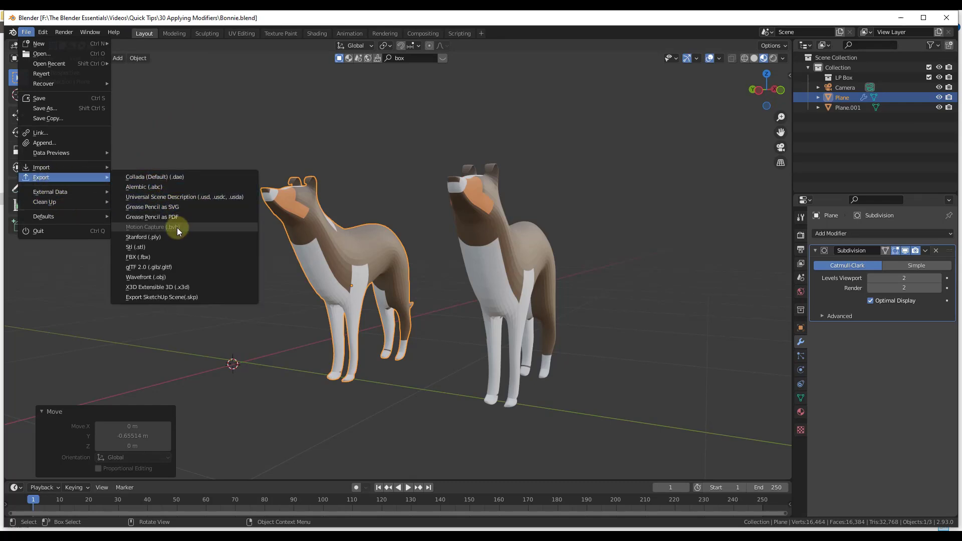
{"action": "left_click", "coordinate": [154, 277]}
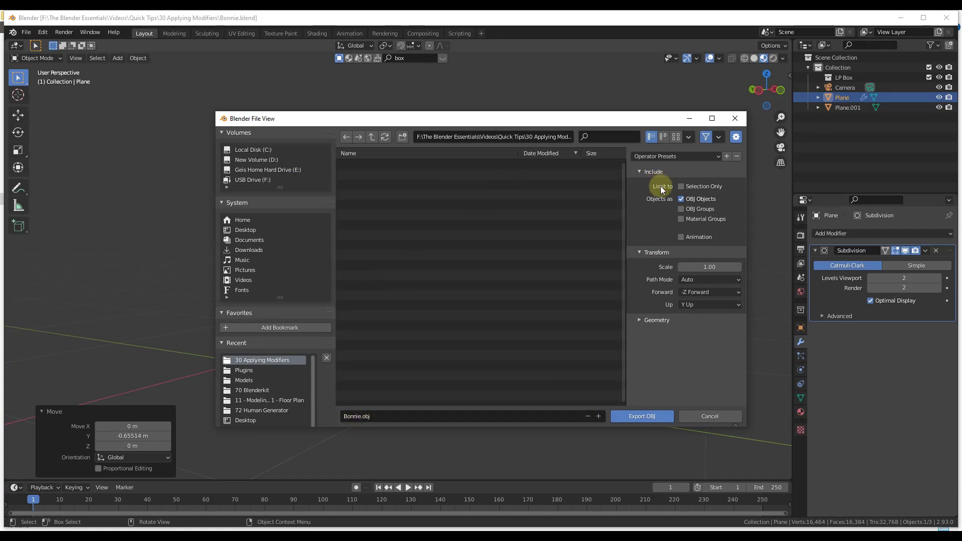
{"action": "left_click", "coordinate": [648, 321]}
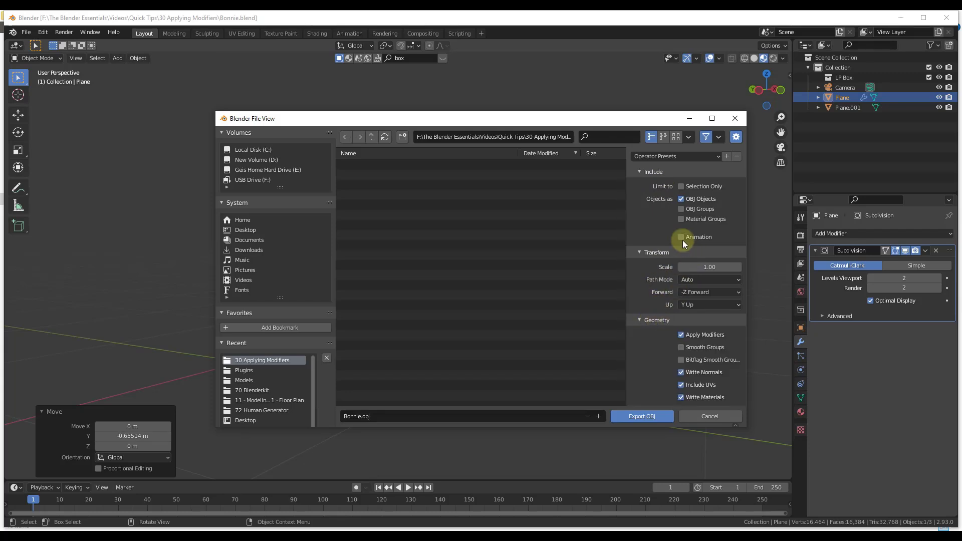
{"action": "left_click", "coordinate": [681, 335]}
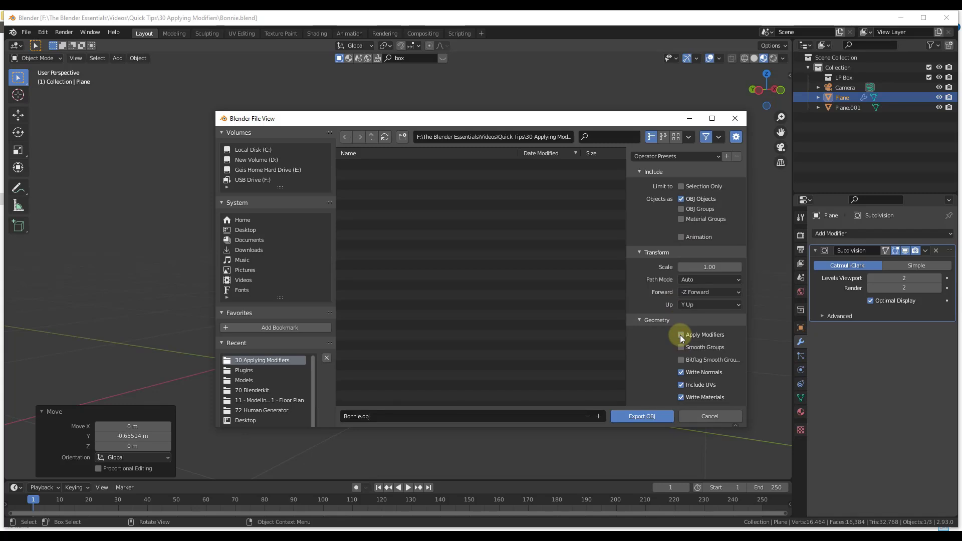
{"action": "left_click", "coordinate": [645, 417]}
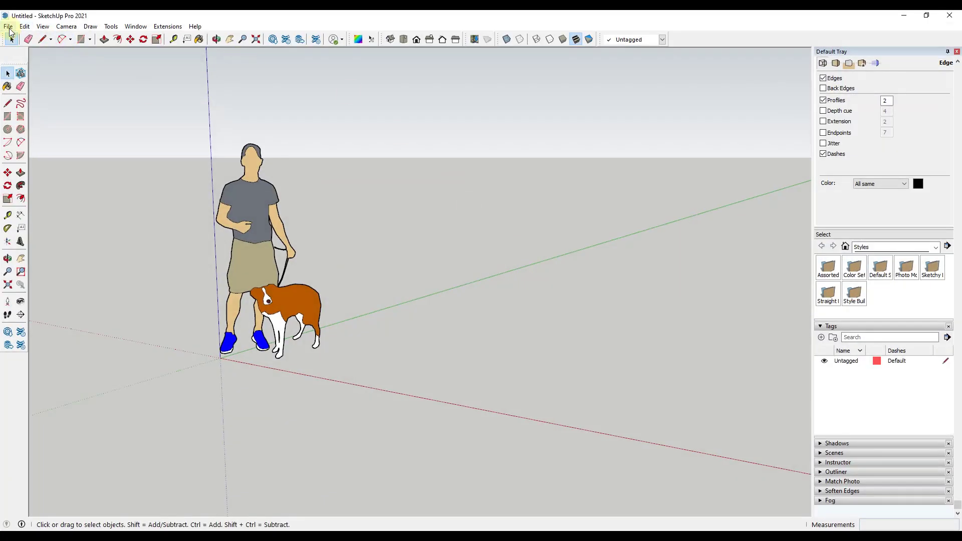
- Switch to SketchUp and import Bonnie.obj into the untitled model, dismissing the import results
{"action": "left_click", "coordinate": [8, 27]}
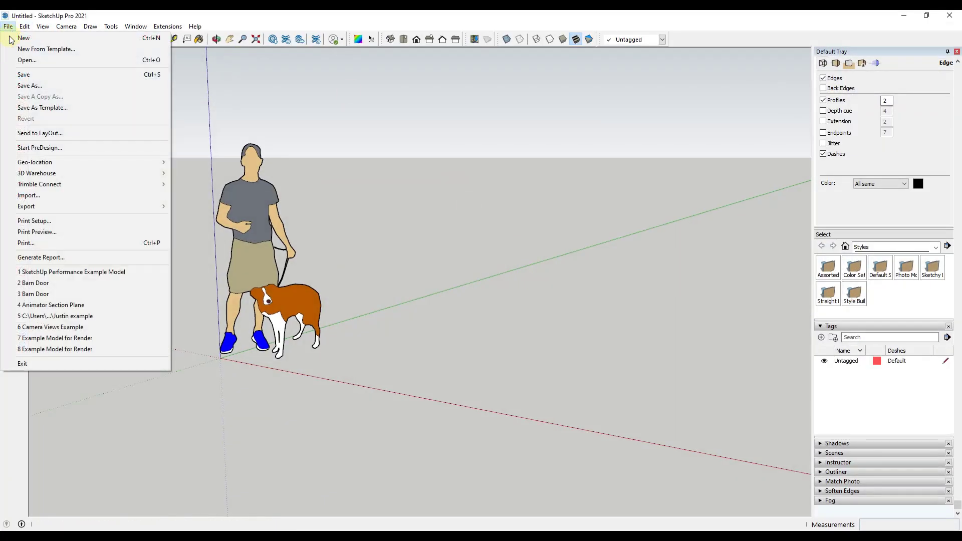
{"action": "left_click", "coordinate": [59, 197]}
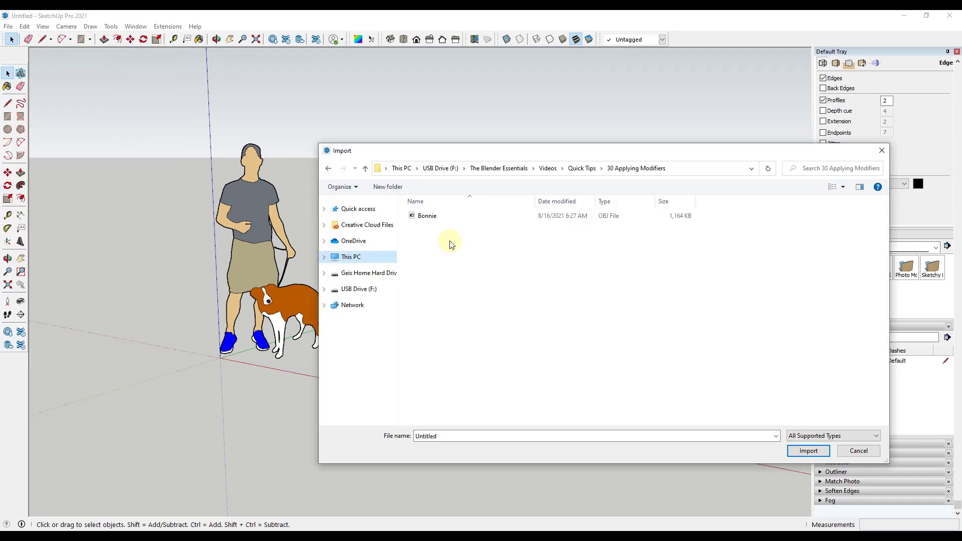
{"action": "left_click", "coordinate": [428, 220]}
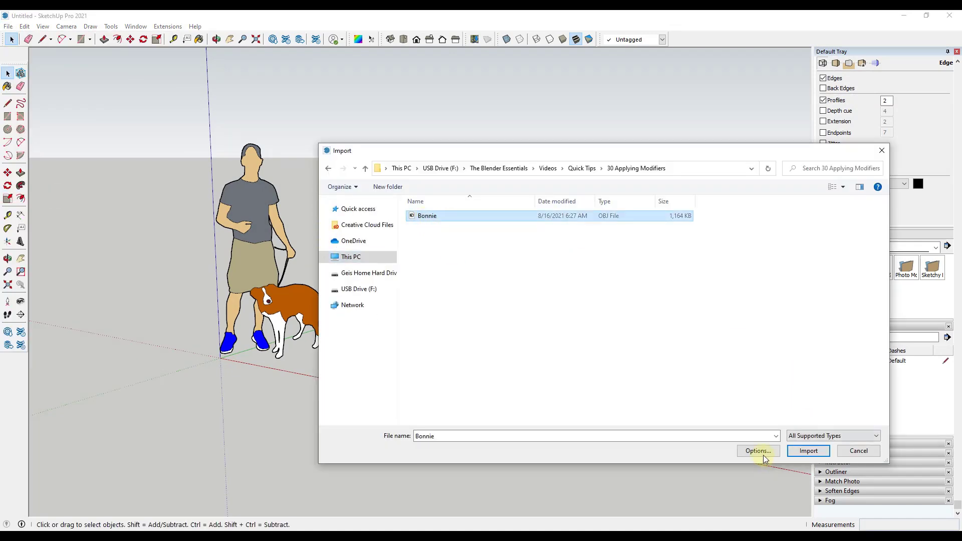
{"action": "left_click", "coordinate": [793, 453]}
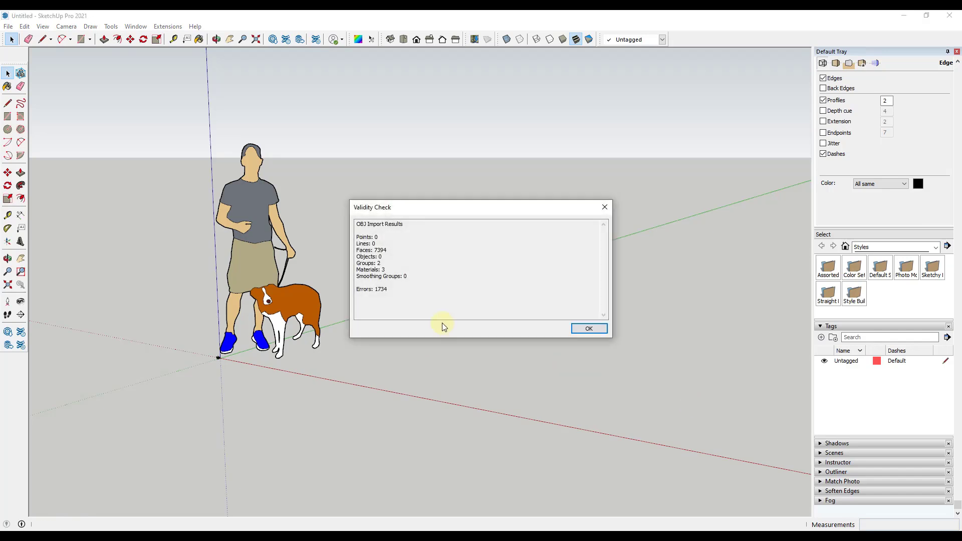
{"action": "left_click", "coordinate": [605, 332]}
- Scale the tiny imported dog model at the origin up uniformly by a factor of about 6
{"action": "scroll", "coordinate": [347, 304], "scroll_direction": "down", "scroll_amount": 2}
{"action": "scroll", "coordinate": [251, 343], "scroll_direction": "up", "scroll_amount": 5}
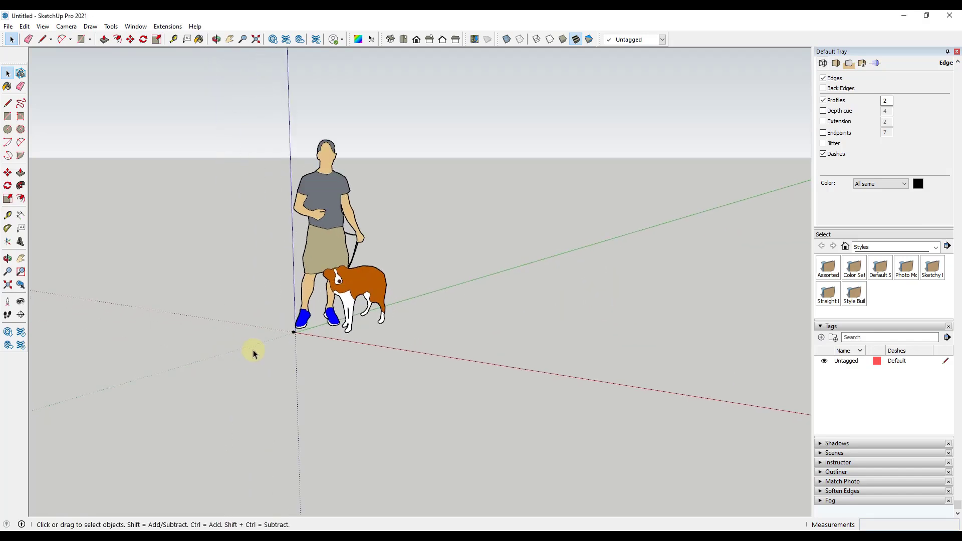
{"action": "scroll", "coordinate": [315, 319], "scroll_direction": "up", "scroll_amount": 2}
{"action": "left_click_drag", "start_coordinate": [274, 324], "coordinate": [316, 364]}
{"action": "scroll", "coordinate": [293, 339], "scroll_direction": "up", "scroll_amount": 2}
{"action": "key", "text": "s"}
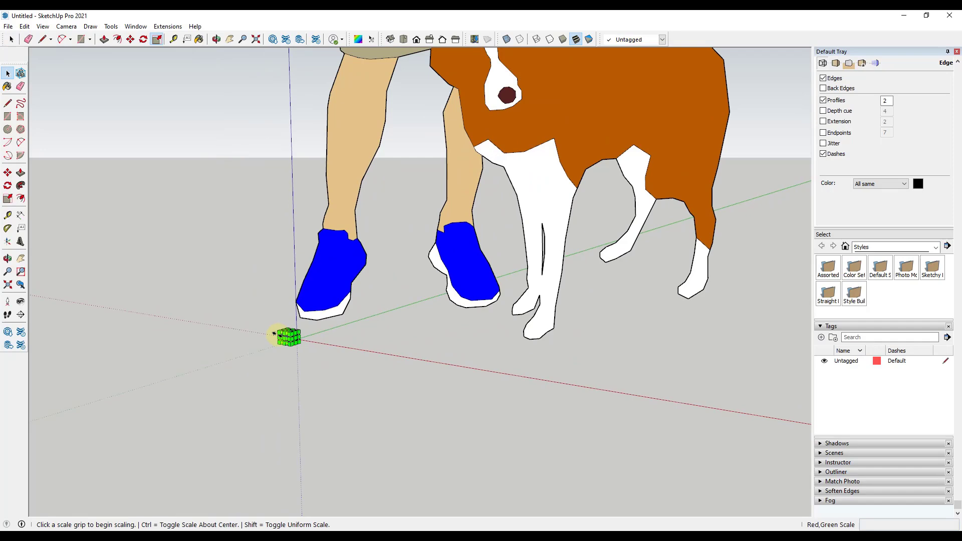
{"action": "left_click", "coordinate": [280, 331]}
{"action": "scroll", "coordinate": [340, 264], "scroll_direction": "down", "scroll_amount": 6}
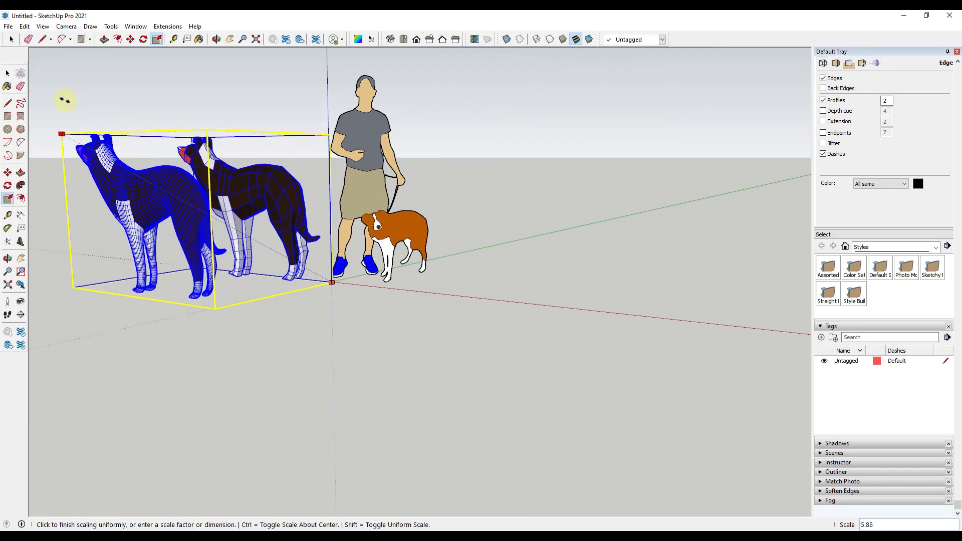
{"action": "left_click", "coordinate": [50, 110]}
- Clear the selection and compare the mesh detail of the two imported dogs from the front
{"action": "middle_click_drag", "start_coordinate": [50, 110], "coordinate": [677, 188]}
{"action": "scroll", "coordinate": [651, 180], "scroll_direction": "up", "scroll_amount": 1}
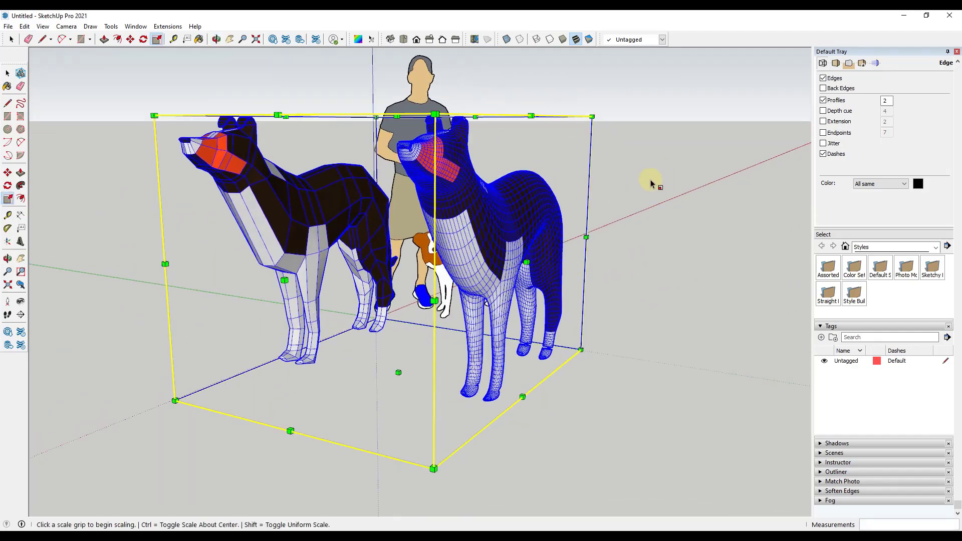
{"action": "key", "text": "space"}
{"action": "scroll", "coordinate": [644, 201], "scroll_direction": "up", "scroll_amount": 1}
{"action": "left_click", "coordinate": [644, 201]}
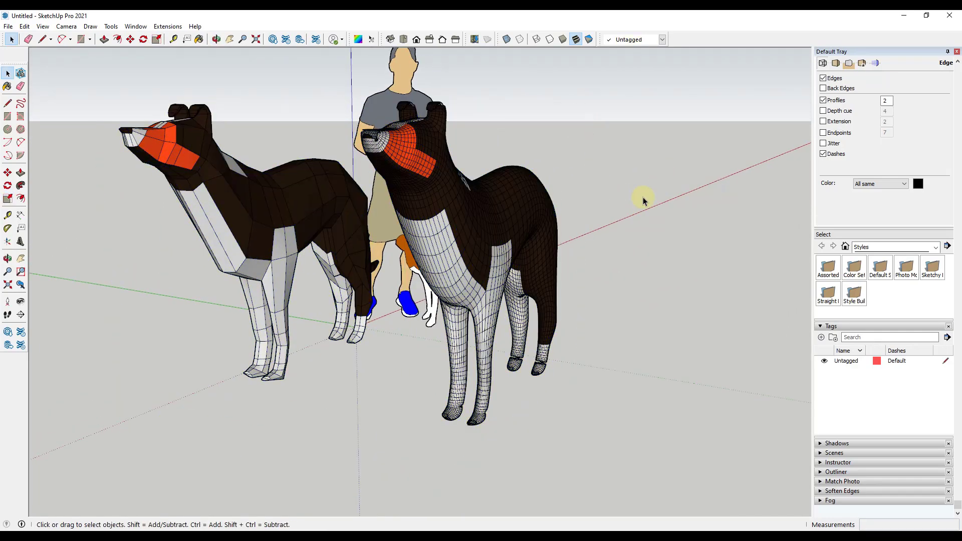
{"action": "middle_click_drag", "start_coordinate": [406, 227], "coordinate": [476, 231]}
{"action": "key", "text": "space"}
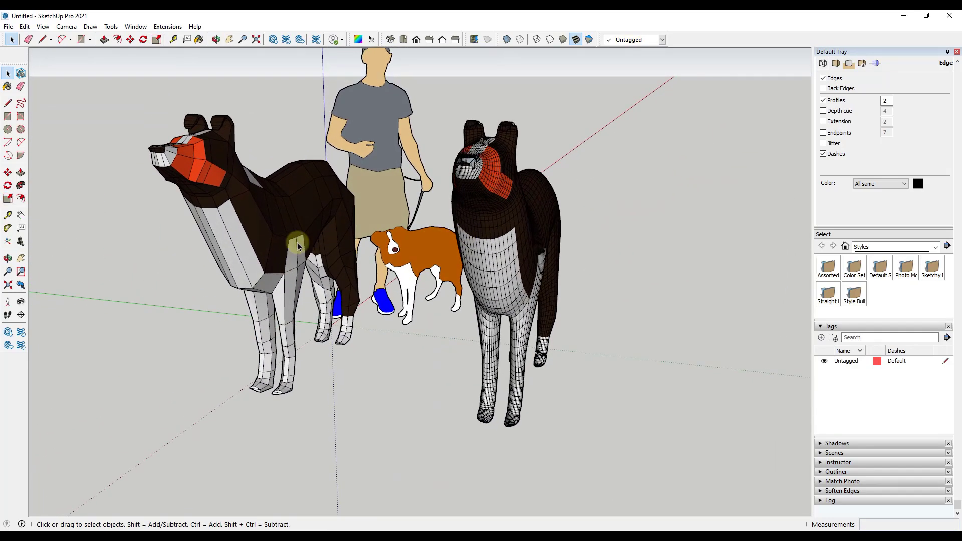
{"action": "left_click", "coordinate": [281, 241]}
{"action": "middle_click_drag", "start_coordinate": [253, 223], "coordinate": [466, 140]}
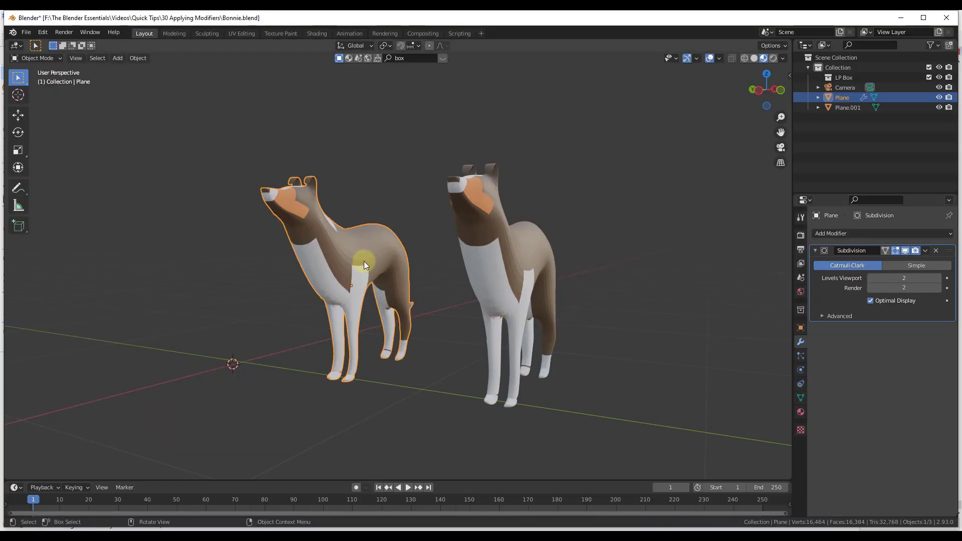
- Switch back to Blender and select the duplicated dog and the original dog in turn for comparison
{"action": "left_click", "coordinate": [541, 281]}
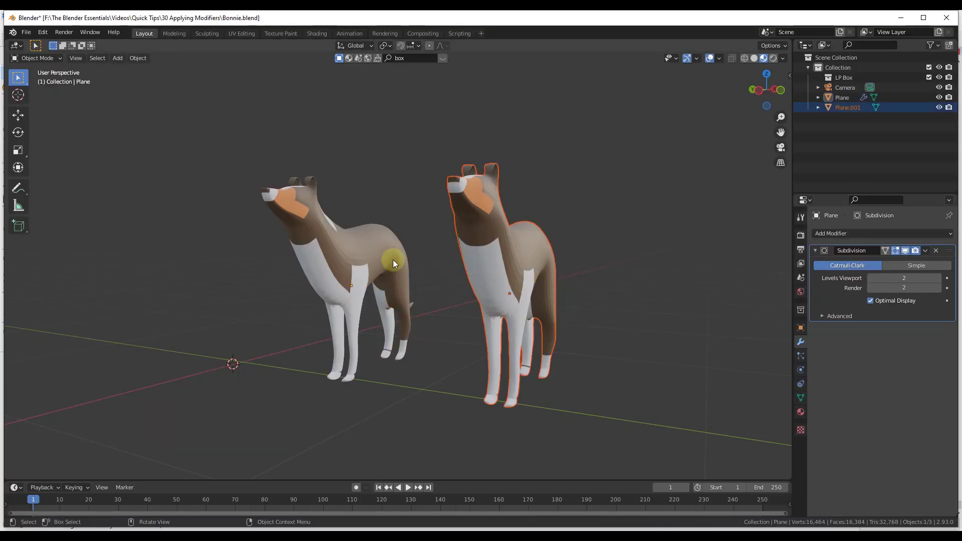
{"action": "left_click", "coordinate": [364, 263]}
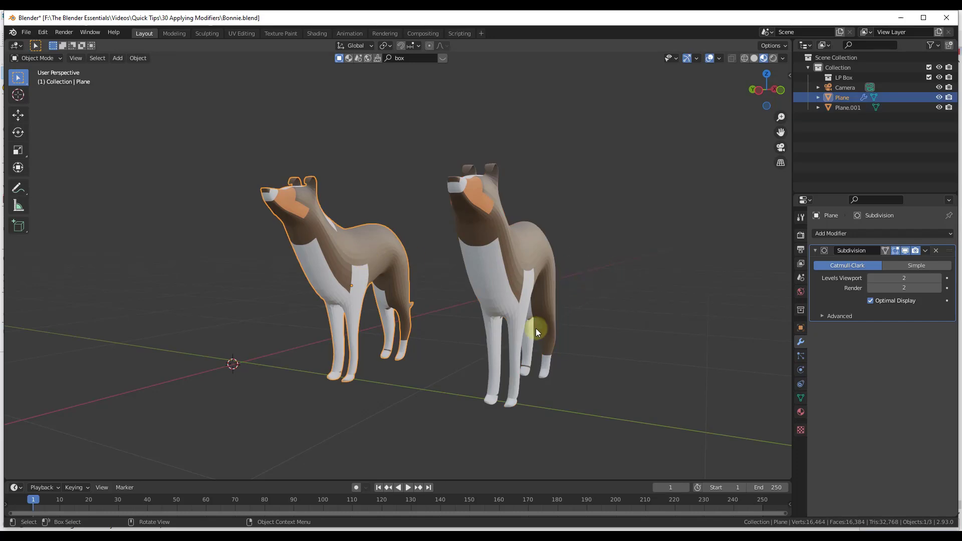
{"action": "scroll", "coordinate": [419, 284], "scroll_direction": "down", "scroll_amount": 6}
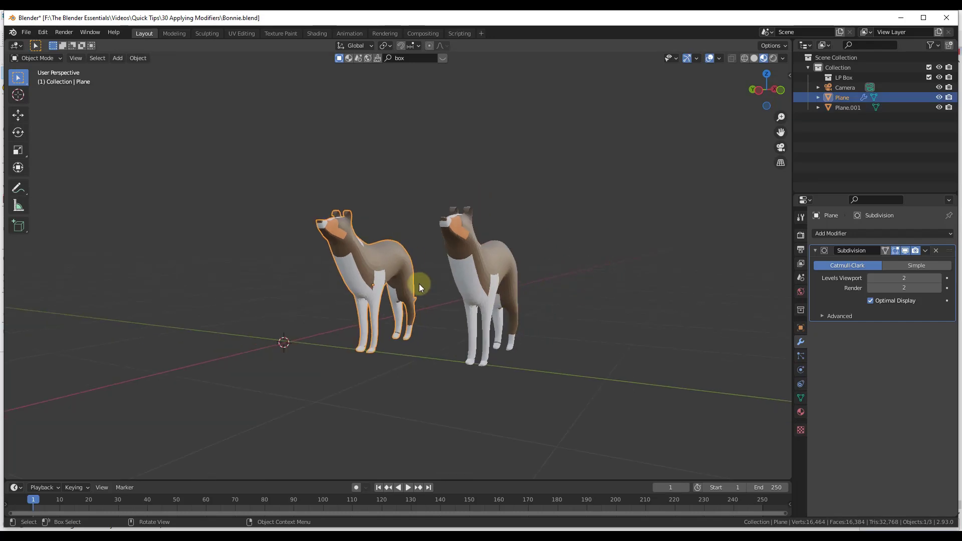
- Export the scene as a Wavefront OBJ named Bonnie2.obj, keeping Apply Modifiers enabled in the geometry options
{"action": "left_click", "coordinate": [27, 33]}
{"action": "mouse_move", "coordinate": [68, 177]}
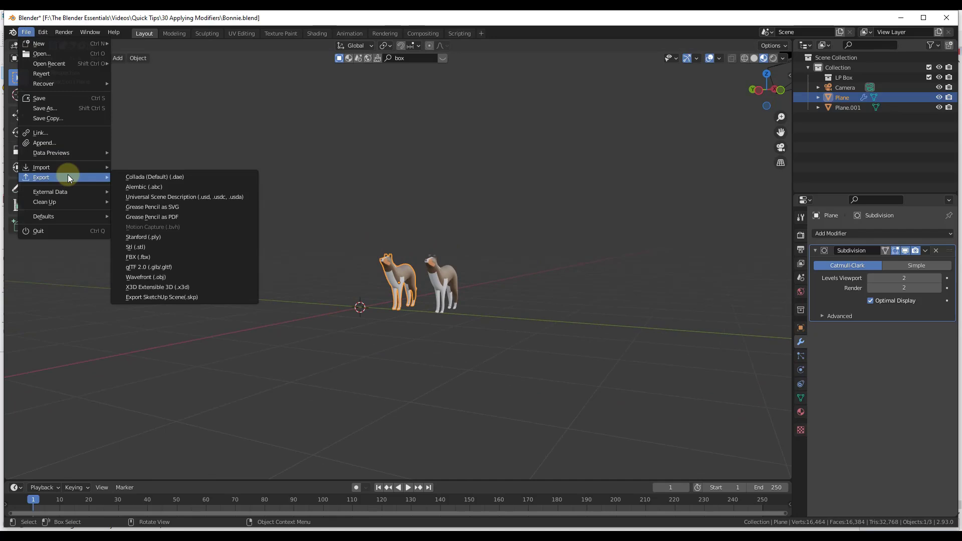
{"action": "left_click", "coordinate": [163, 276]}
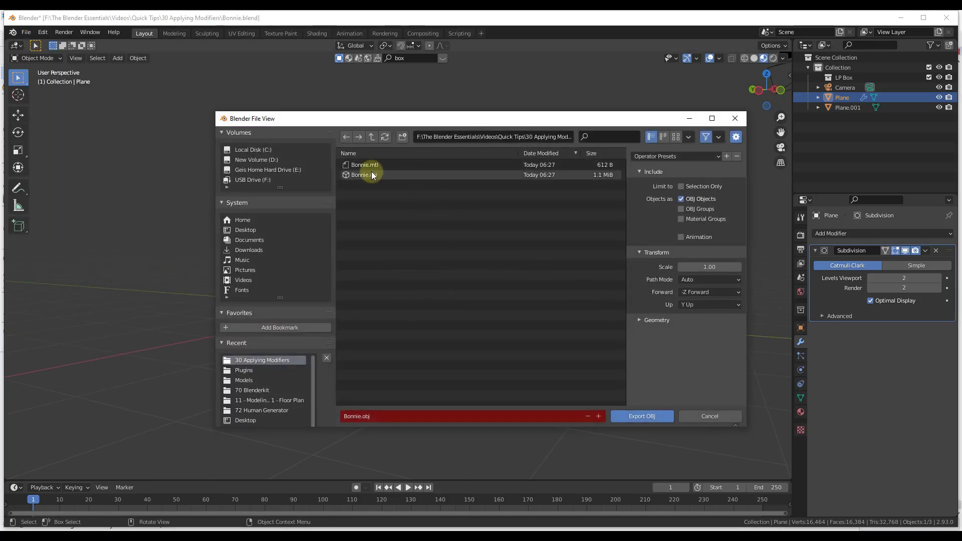
{"action": "left_click", "coordinate": [651, 320]}
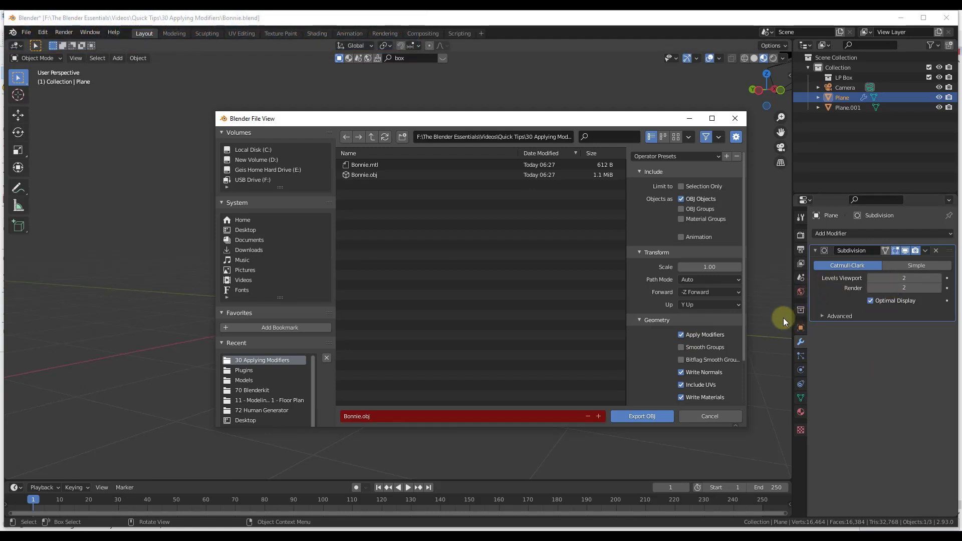
{"action": "left_click", "coordinate": [363, 416]}
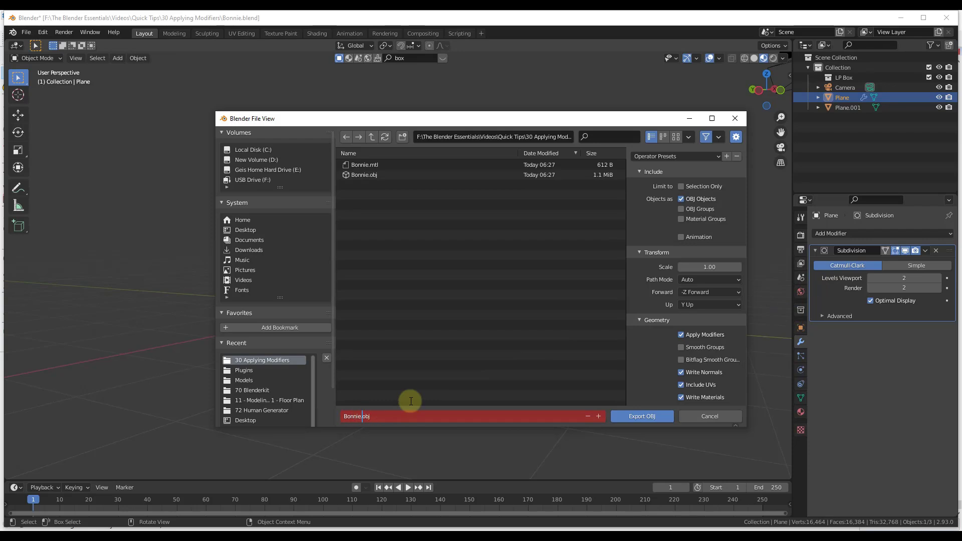
{"action": "type", "text": "2"}
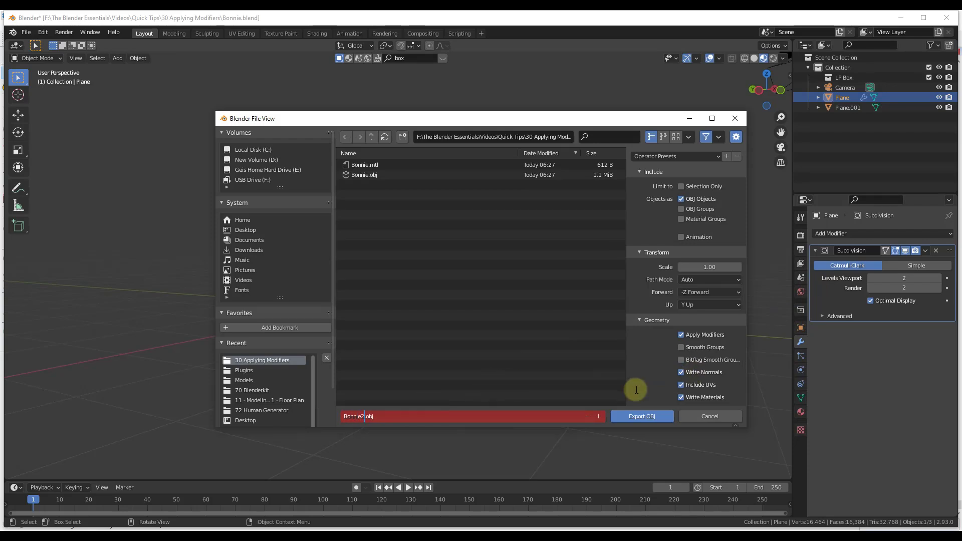
{"action": "left_click", "coordinate": [643, 416]}
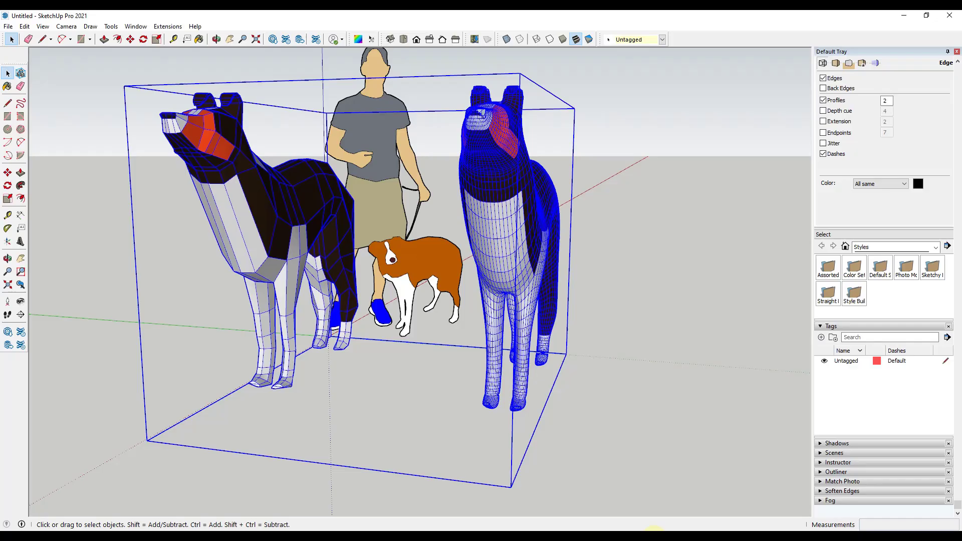
- Switch to SketchUp and move the imported dog pair about 16' along the green axis, away from the origin
{"action": "scroll", "coordinate": [427, 259], "scroll_direction": "down", "scroll_amount": 10}
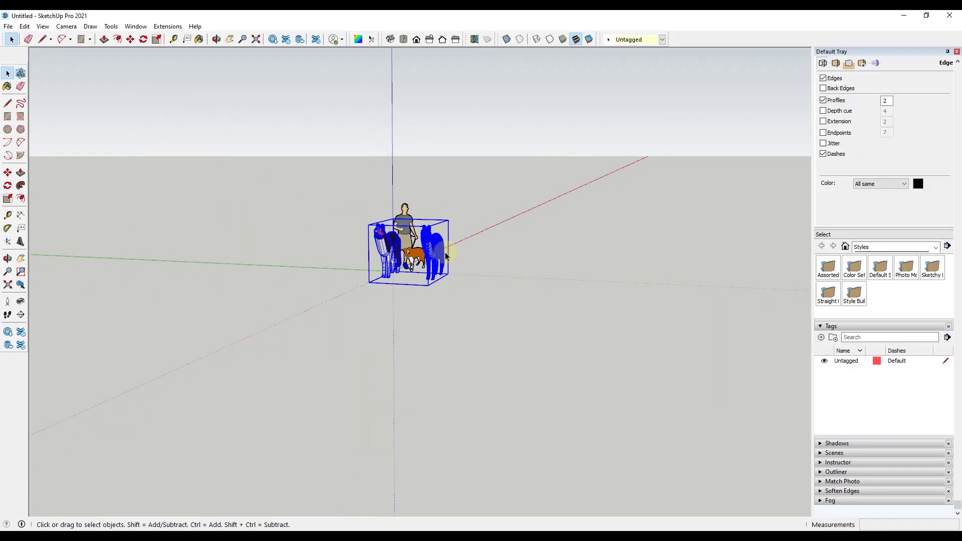
{"action": "left_click", "coordinate": [426, 259]}
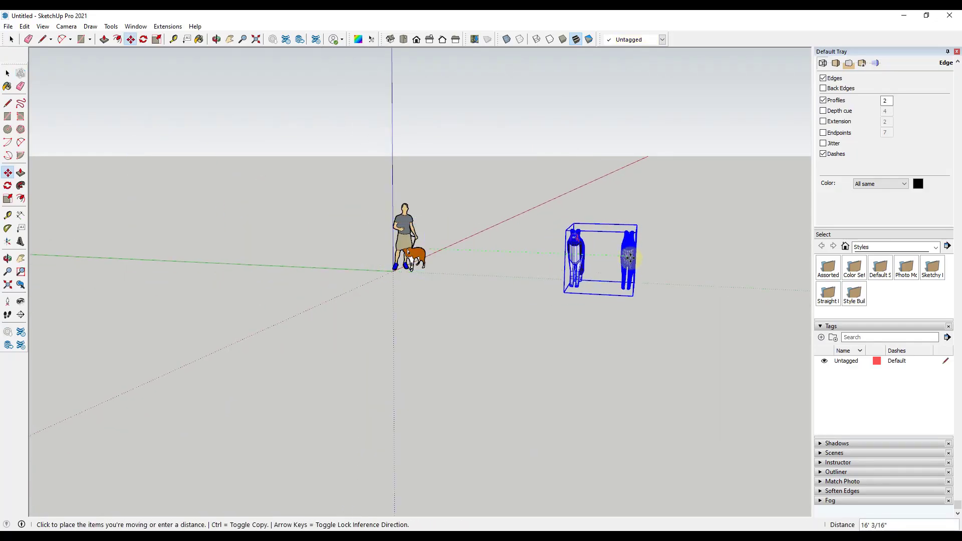
{"action": "left_click", "coordinate": [620, 259]}
{"action": "key", "text": "space"}
- Import the Bonnie2 OBJ file into the untitled SketchUp model
{"action": "left_click", "coordinate": [9, 26]}
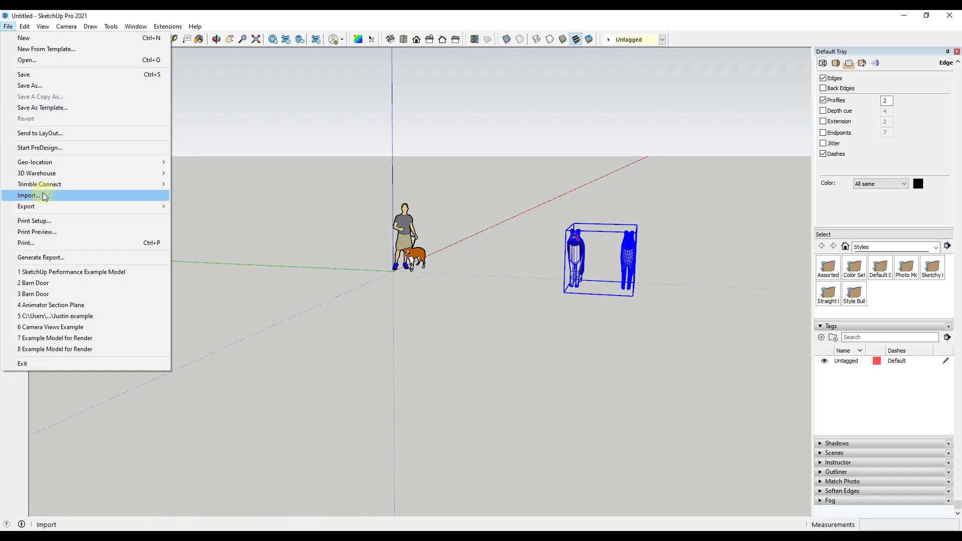
{"action": "left_click", "coordinate": [22, 195]}
{"action": "left_click", "coordinate": [434, 227]}
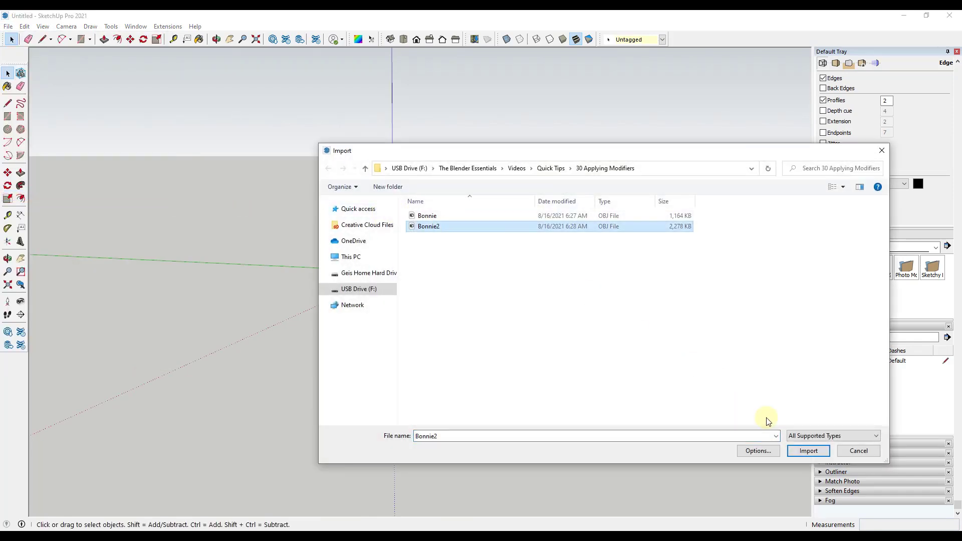
{"action": "left_click", "coordinate": [808, 451]}
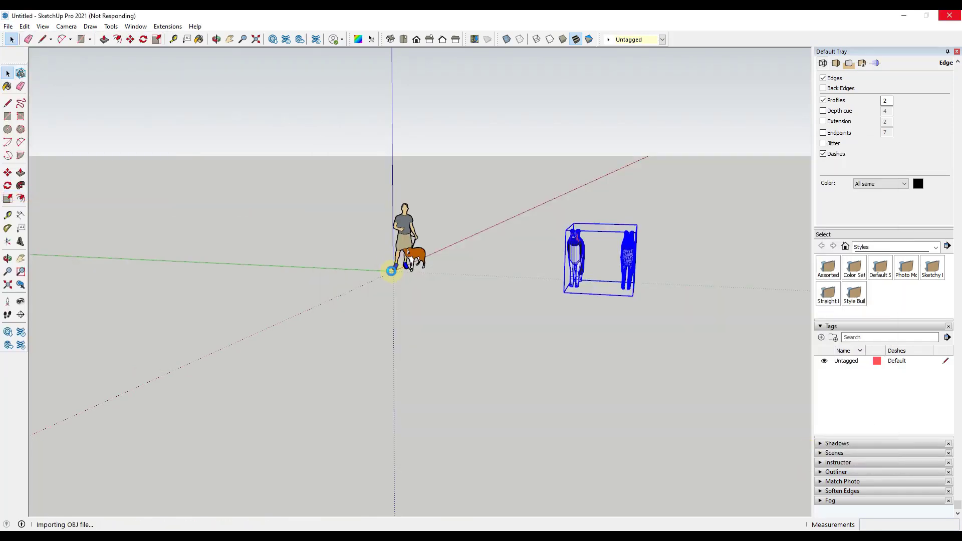
- Scale the newly imported dog pair at the origin up uniformly to roughly the first pair's size, and clear the selection
{"action": "key", "text": "s"}
{"action": "left_click", "coordinate": [576, 189]}
{"action": "left_click", "coordinate": [640, 161]}
{"action": "key", "text": "space"}
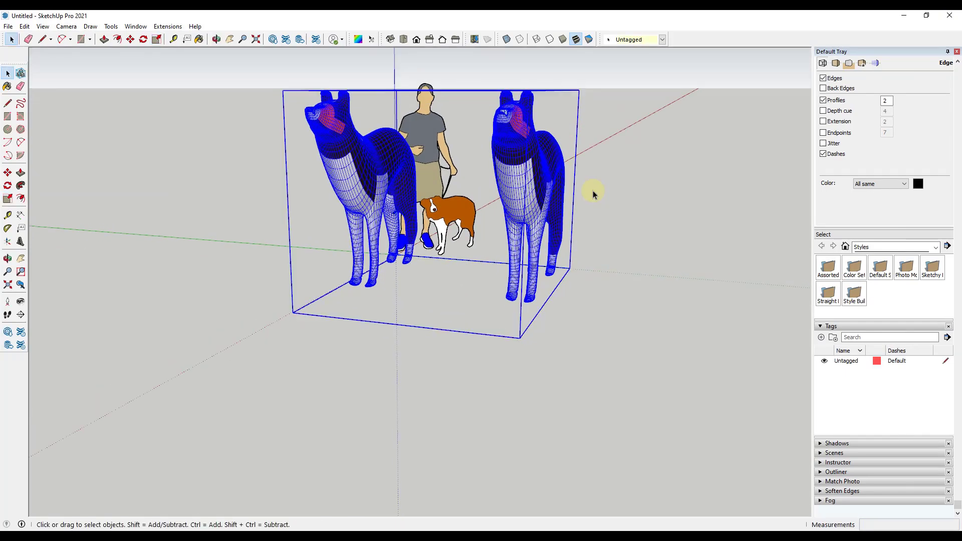
{"action": "left_click", "coordinate": [620, 173]}
- Examine the mesh density of both newly imported dogs and compare them with the earlier imported pair
{"action": "middle_click_drag", "start_coordinate": [523, 168], "coordinate": [316, 158]}
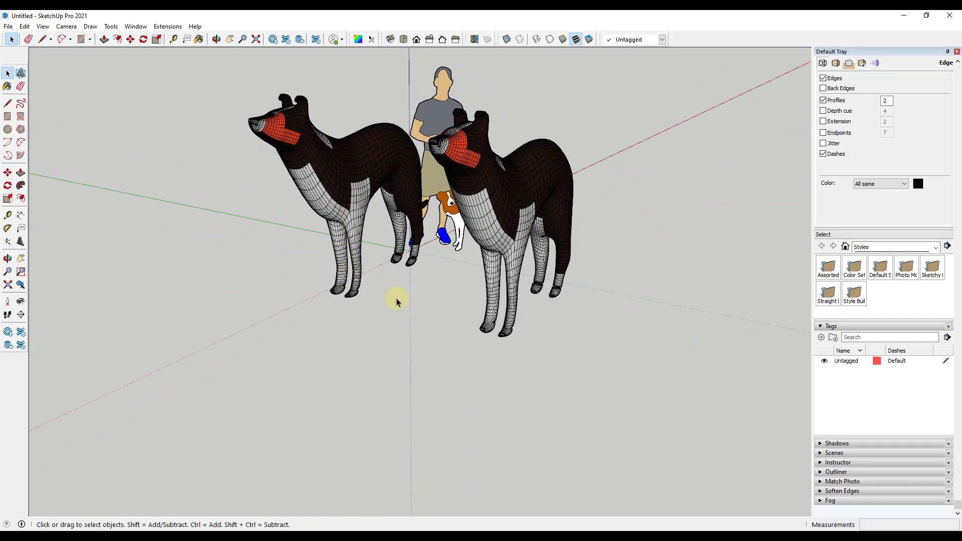
{"action": "scroll", "coordinate": [381, 293], "scroll_direction": "up", "scroll_amount": 5}
{"action": "scroll", "coordinate": [370, 236], "scroll_direction": "down", "scroll_amount": 3}
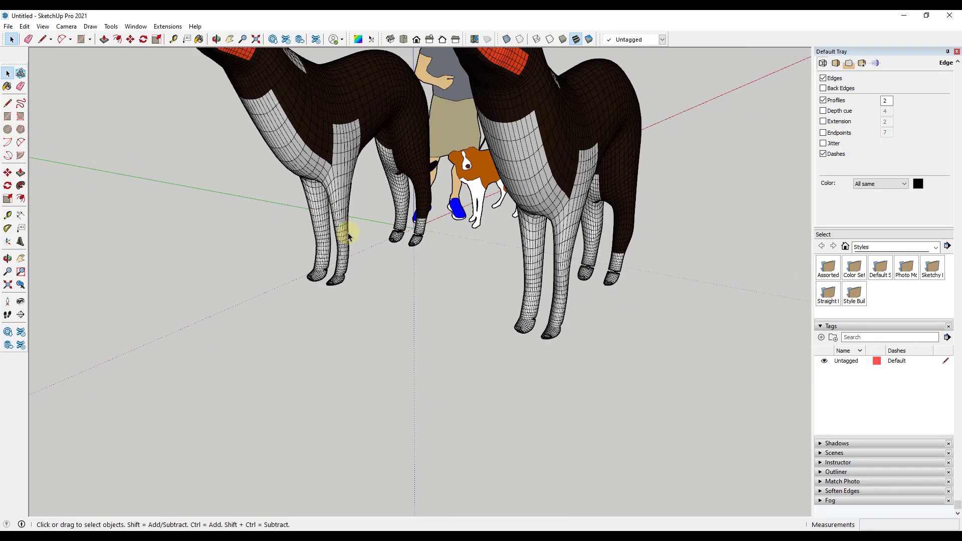
{"action": "scroll", "coordinate": [348, 235], "scroll_direction": "down", "scroll_amount": 5}
{"action": "middle_click_drag", "start_coordinate": [324, 163], "coordinate": [384, 172]}
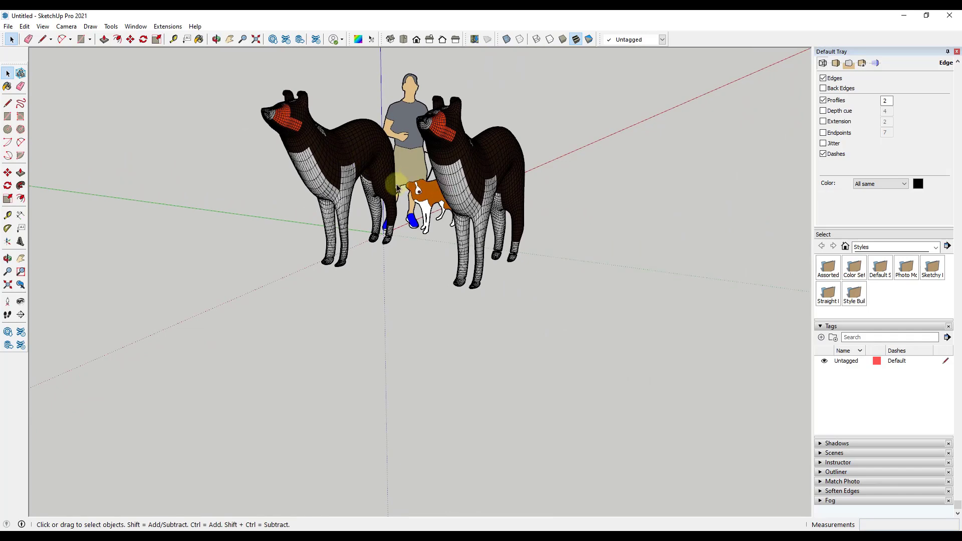
{"action": "scroll", "coordinate": [321, 135], "scroll_direction": "up", "scroll_amount": 2}
{"action": "scroll", "coordinate": [355, 165], "scroll_direction": "down", "scroll_amount": 5}
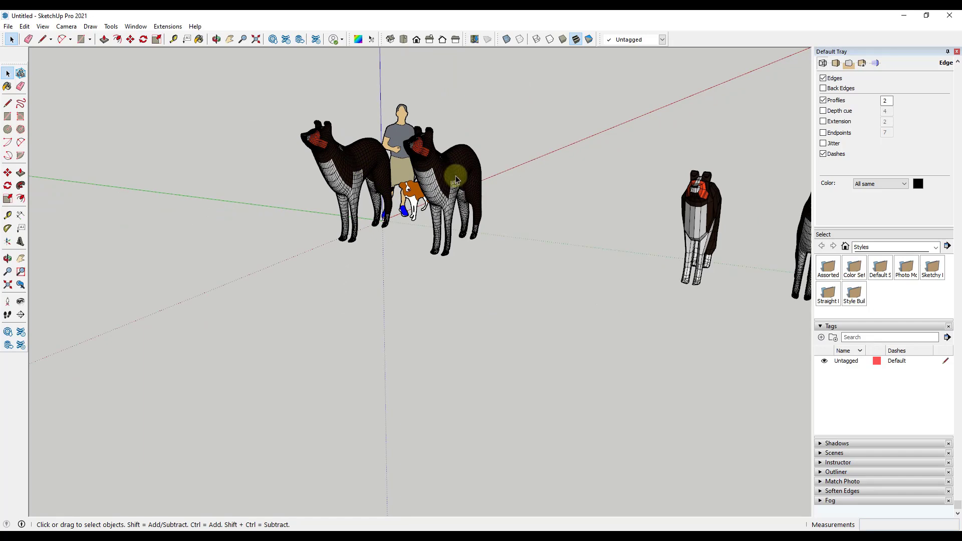
- Switch back to Blender and show the Apply option of the original dog's Subdivision modifier
{"action": "left_click", "coordinate": [904, 15]}
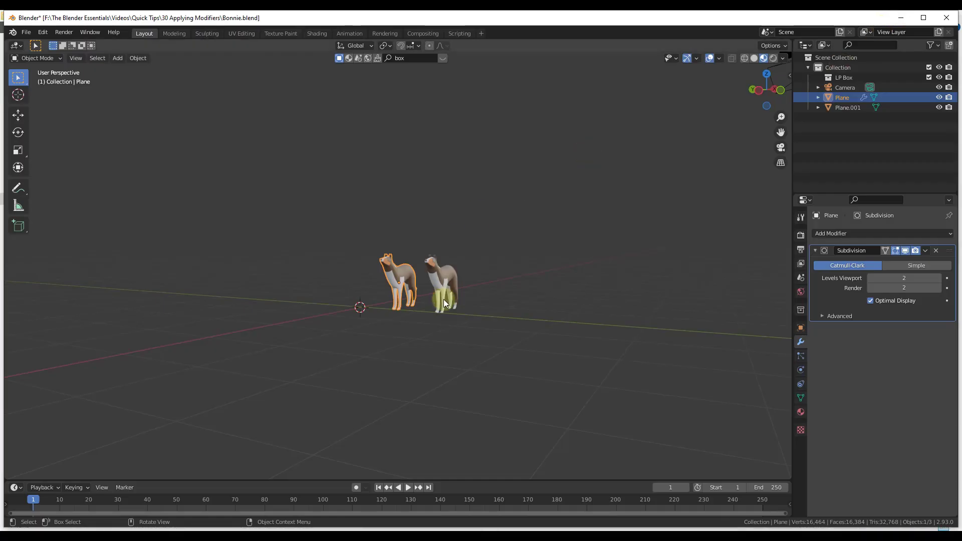
{"action": "mouse_move", "coordinate": [408, 276]}
{"action": "middle_mouse_down"}
{"action": "mouse_move", "coordinate": [419, 290]}
{"action": "mouse_move", "coordinate": [414, 281]}
{"action": "middle_mouse_up"}
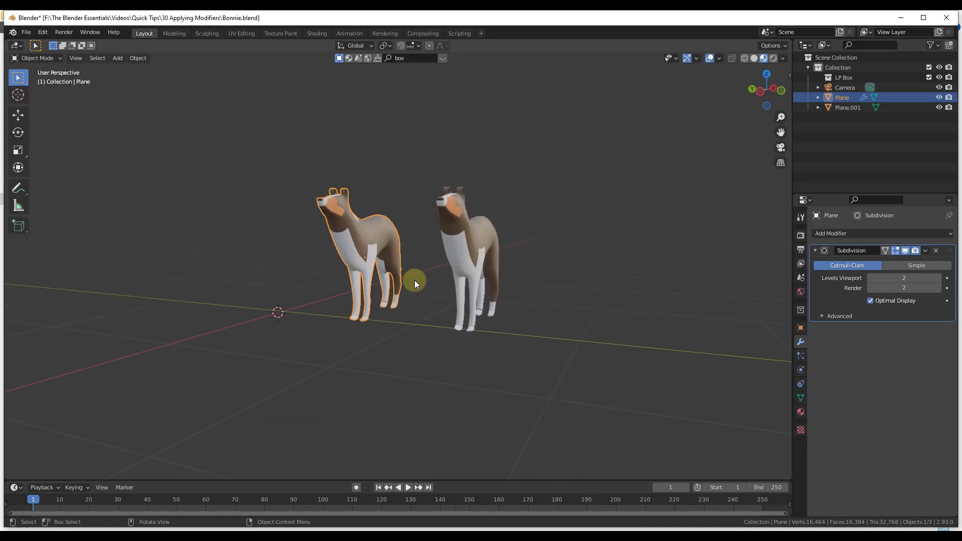
{"action": "left_click", "coordinate": [926, 251]}
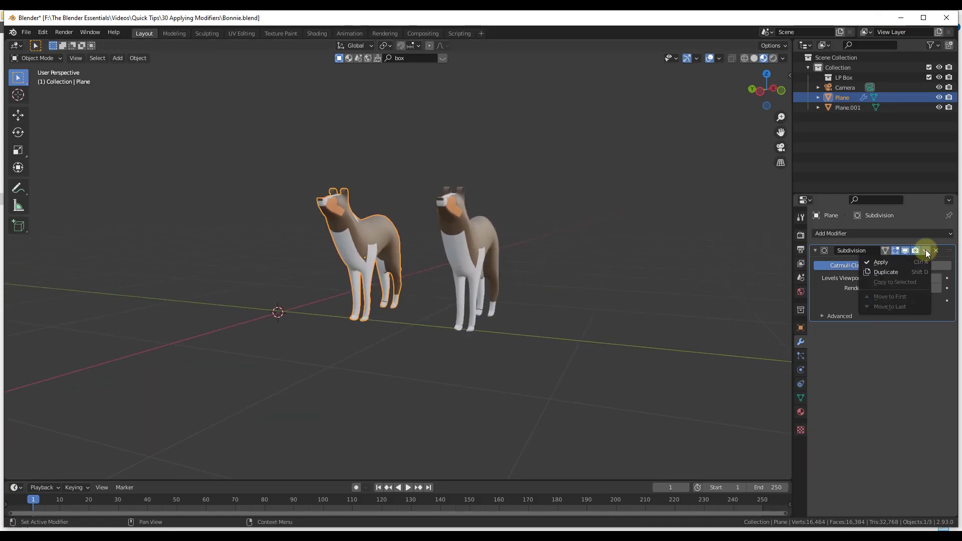
- Select the duplicated dog and the original dog alternately to compare their modifier stacks, ending on the duplicate
{"action": "scroll", "coordinate": [498, 273], "scroll_direction": "up", "scroll_amount": 4}
{"action": "middle_click_drag", "start_coordinate": [498, 273], "coordinate": [450, 224]}
{"action": "left_click", "coordinate": [448, 238]}
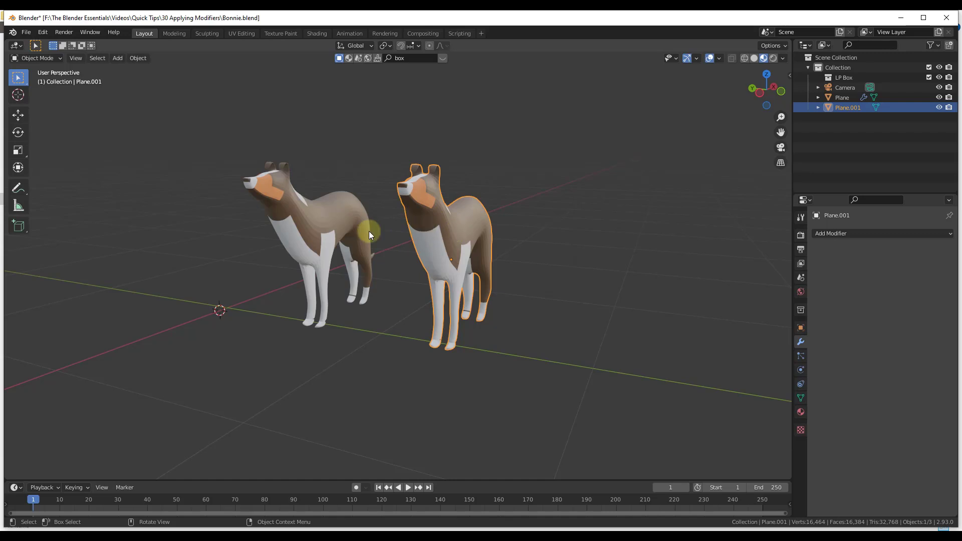
{"action": "scroll", "coordinate": [345, 233], "scroll_direction": "up", "scroll_amount": 3}
{"action": "left_click", "coordinate": [288, 220]}
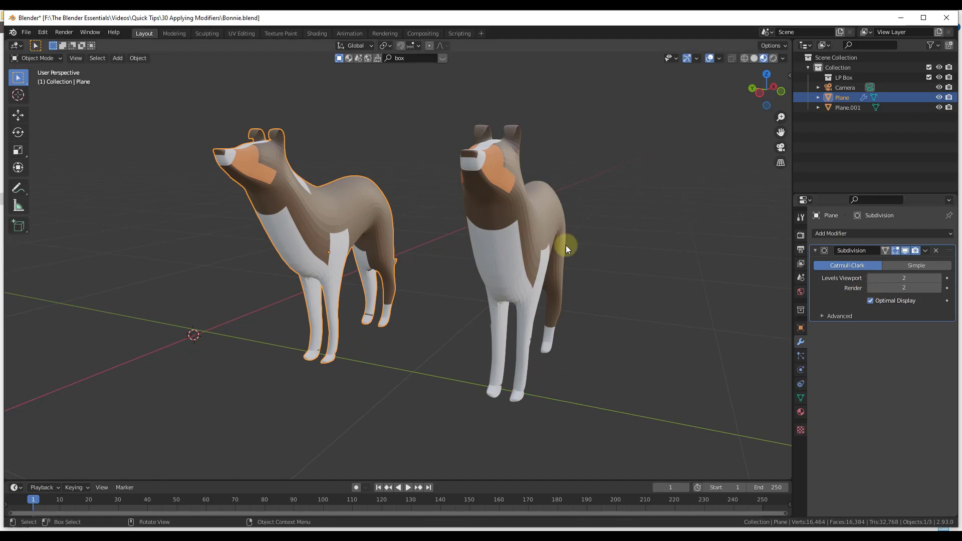
{"action": "scroll", "coordinate": [445, 224], "scroll_direction": "down", "scroll_amount": 3}
{"action": "scroll", "coordinate": [461, 231], "scroll_direction": "up", "scroll_amount": 3}
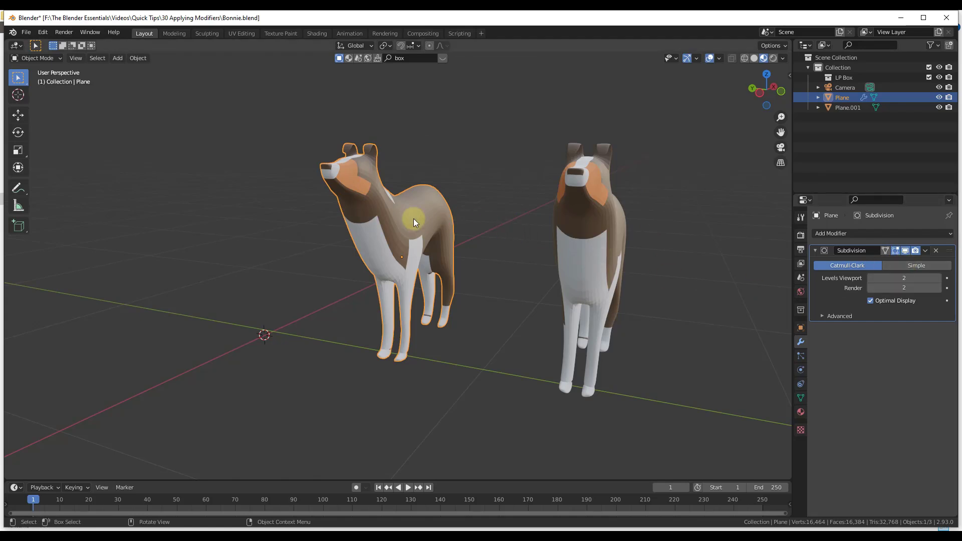
{"action": "left_click", "coordinate": [594, 236]}
{"action": "mouse_move", "coordinate": [594, 236]}
{"action": "middle_mouse_down"}
{"action": "mouse_move", "coordinate": [591, 252]}
{"action": "mouse_move", "coordinate": [600, 250]}
{"action": "middle_mouse_up"}
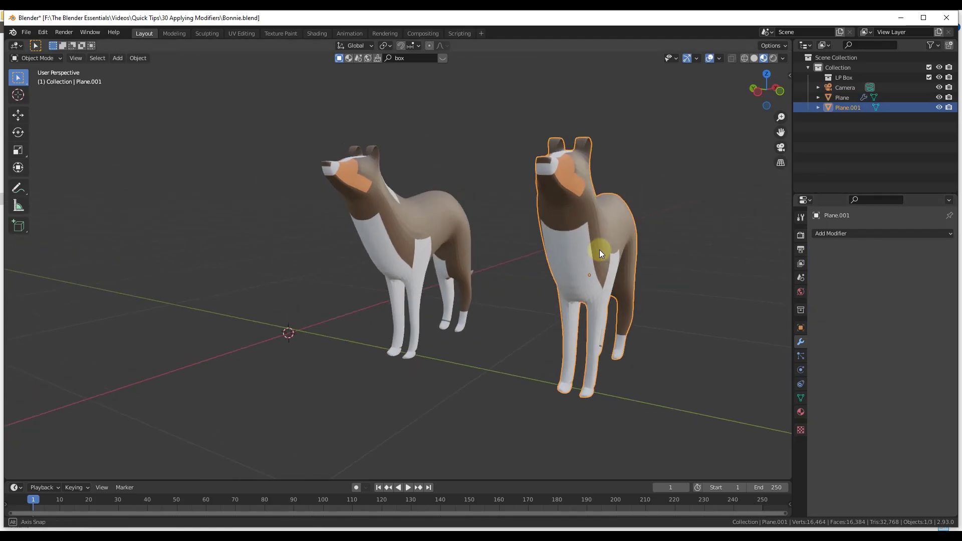